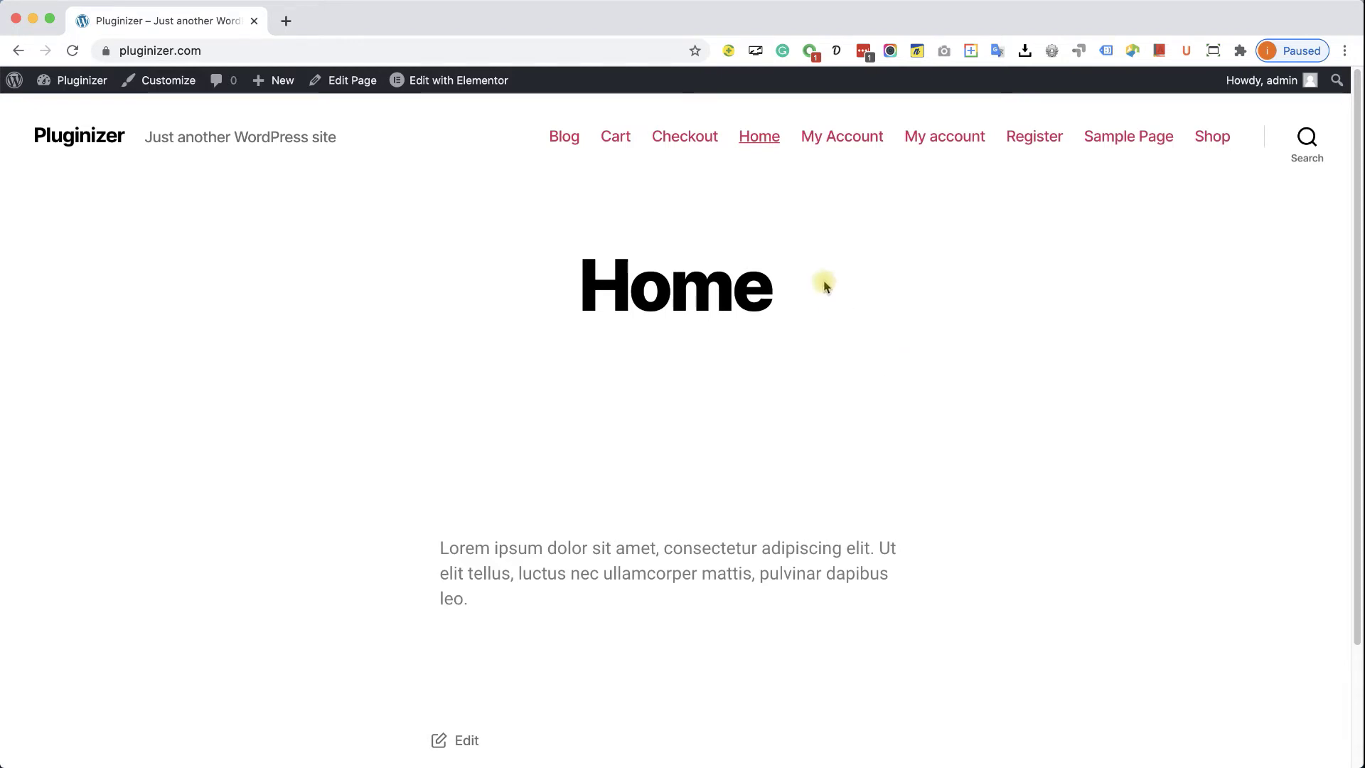
Open the Home page in the Elementor editor.
left_click_drag(784, 287, 544, 280)
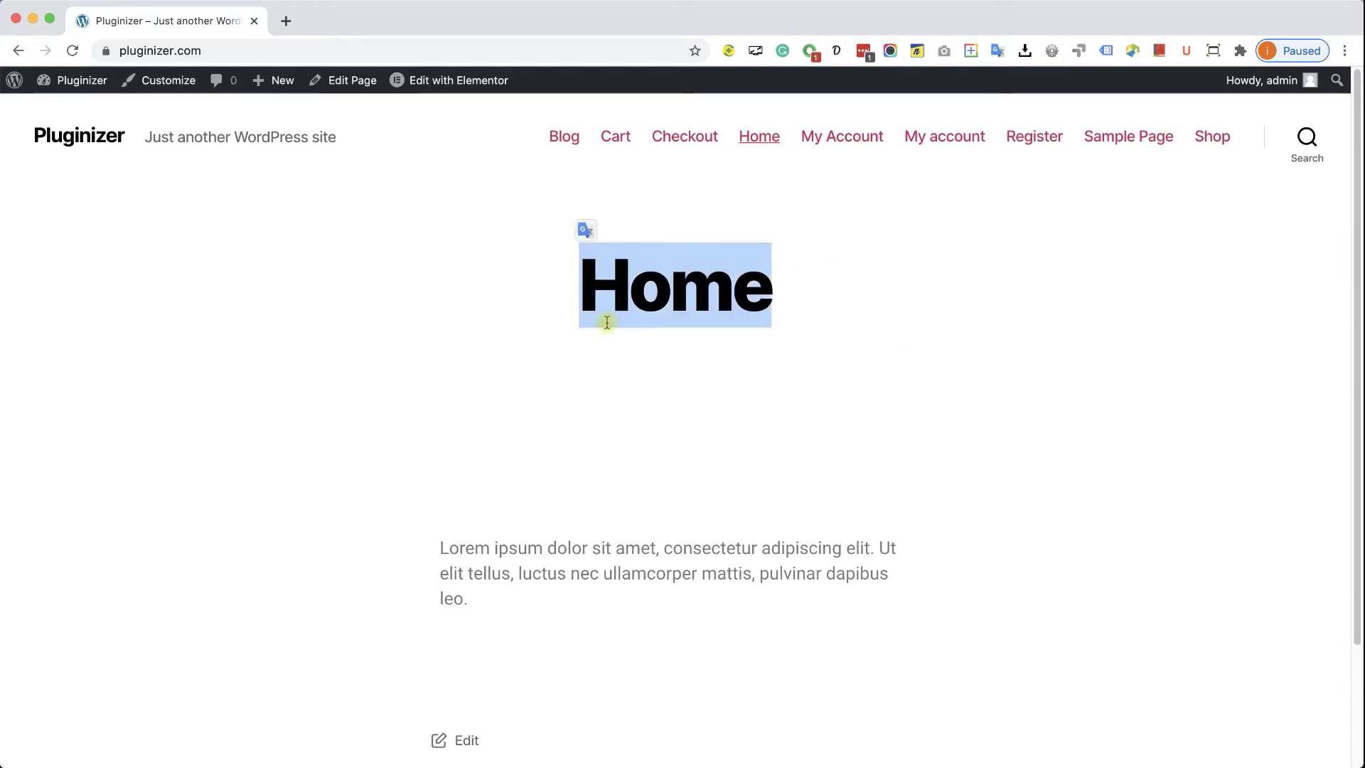
left_click(618, 349)
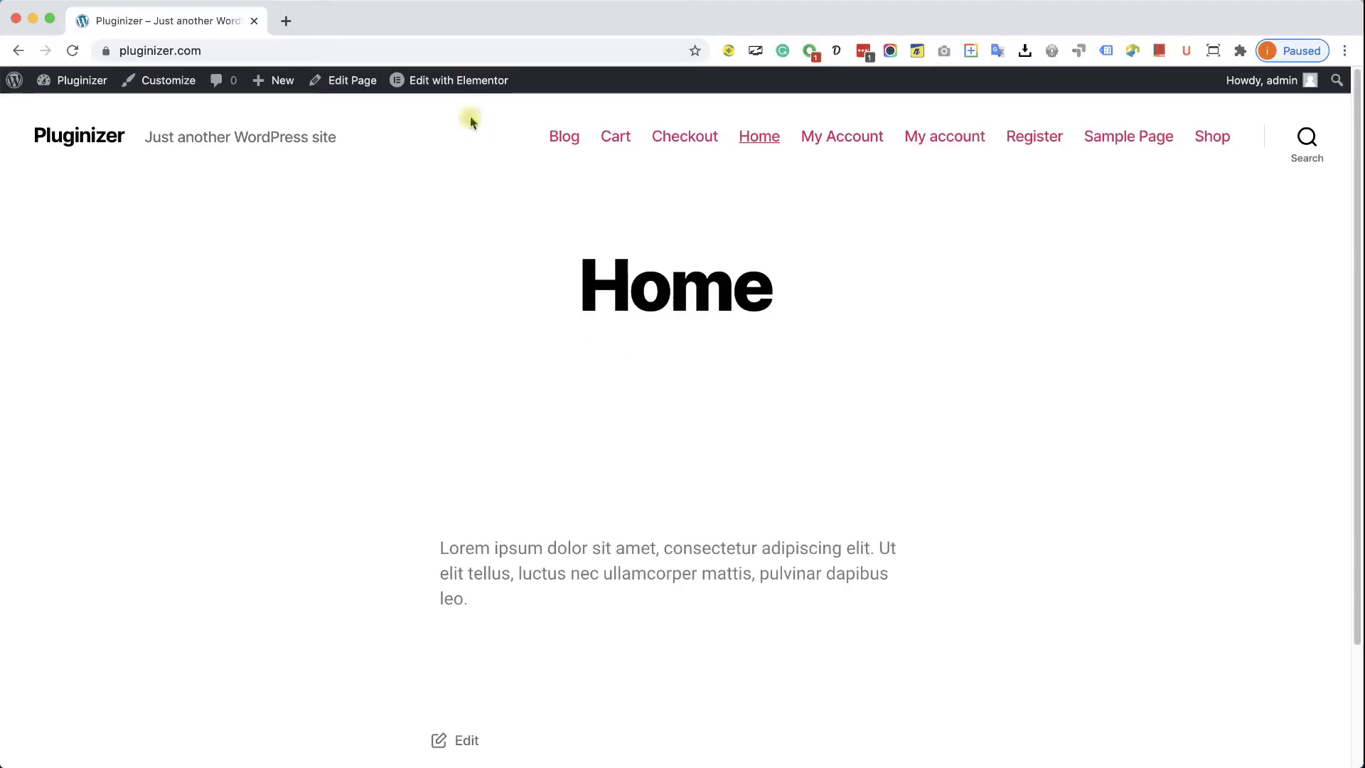
left_click(455, 80)
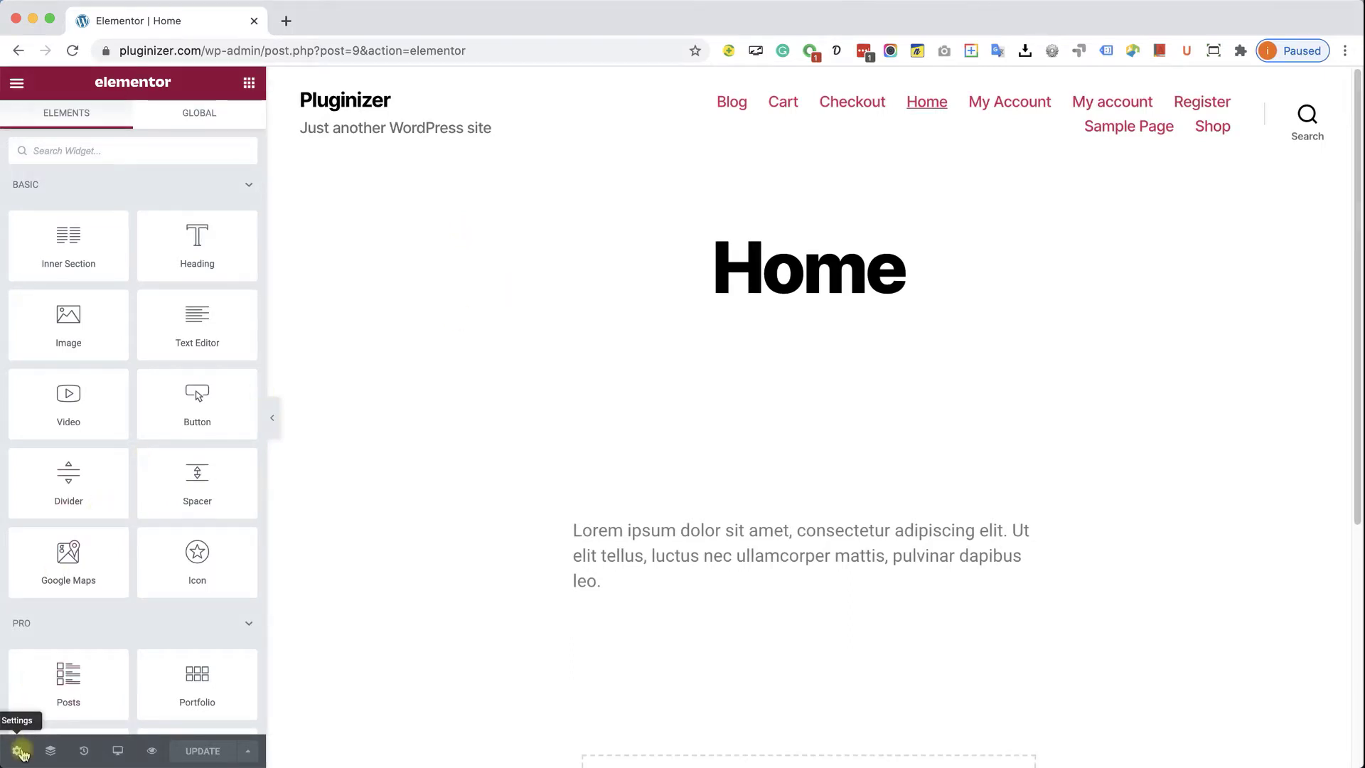
Set Hide Title to Yes in the page settings and save the page.
left_click(20, 752)
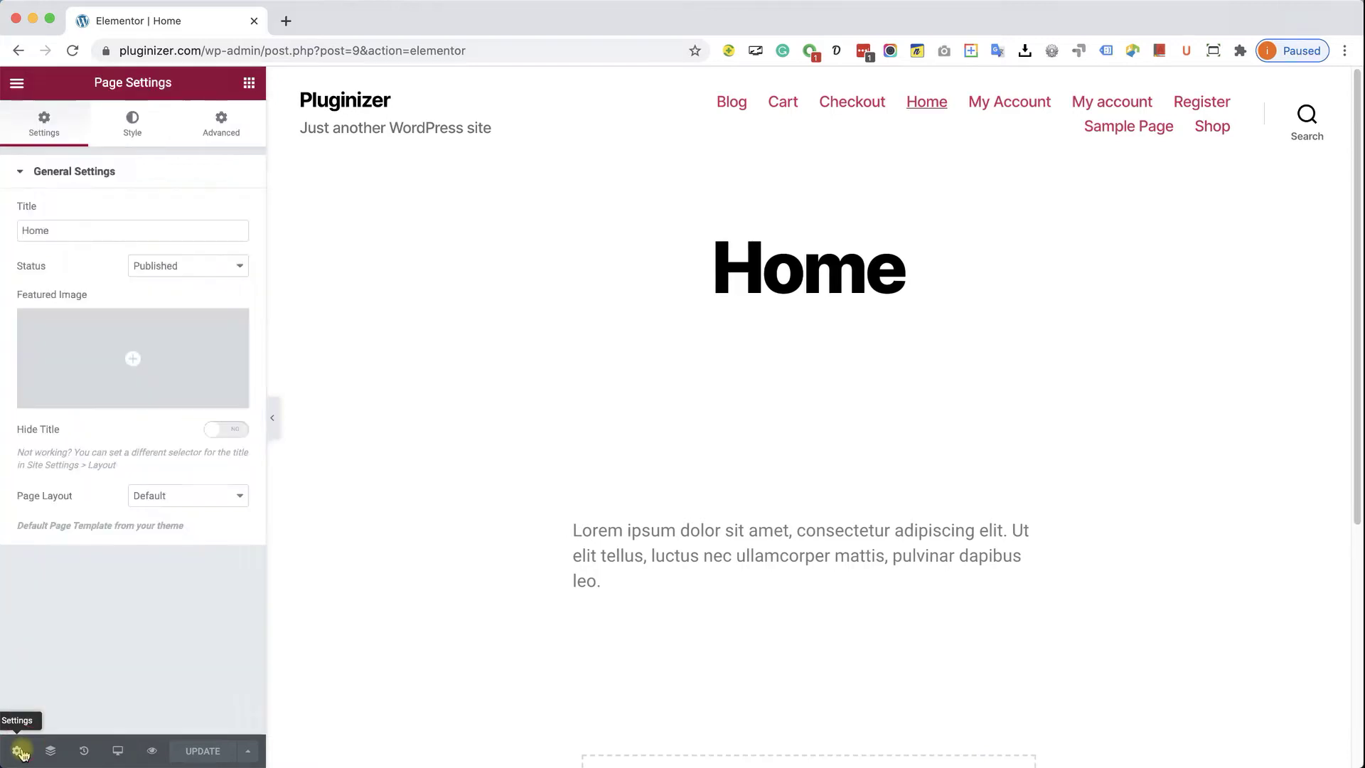
left_click(229, 433)
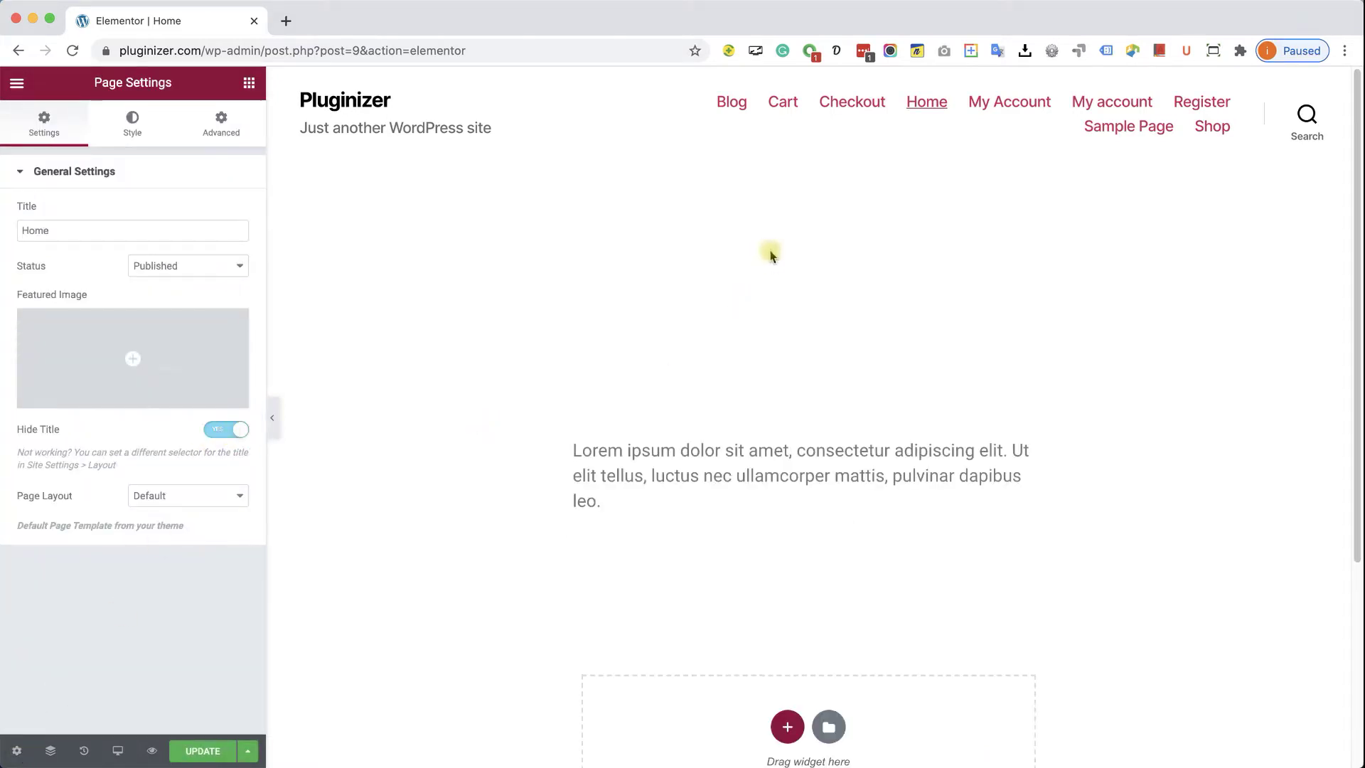
left_click(202, 750)
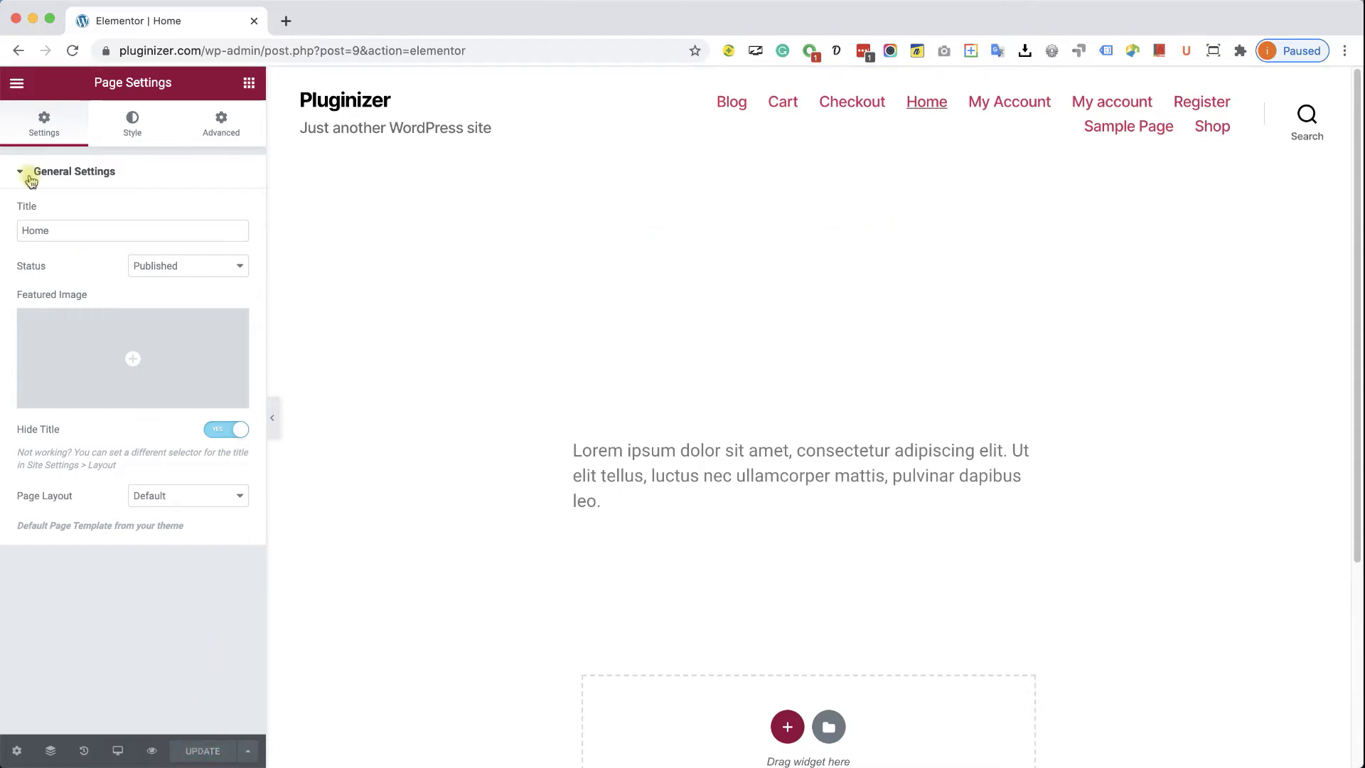
View the live Home page, where the title still shows, then reopen it in Elementor.
left_click(17, 86)
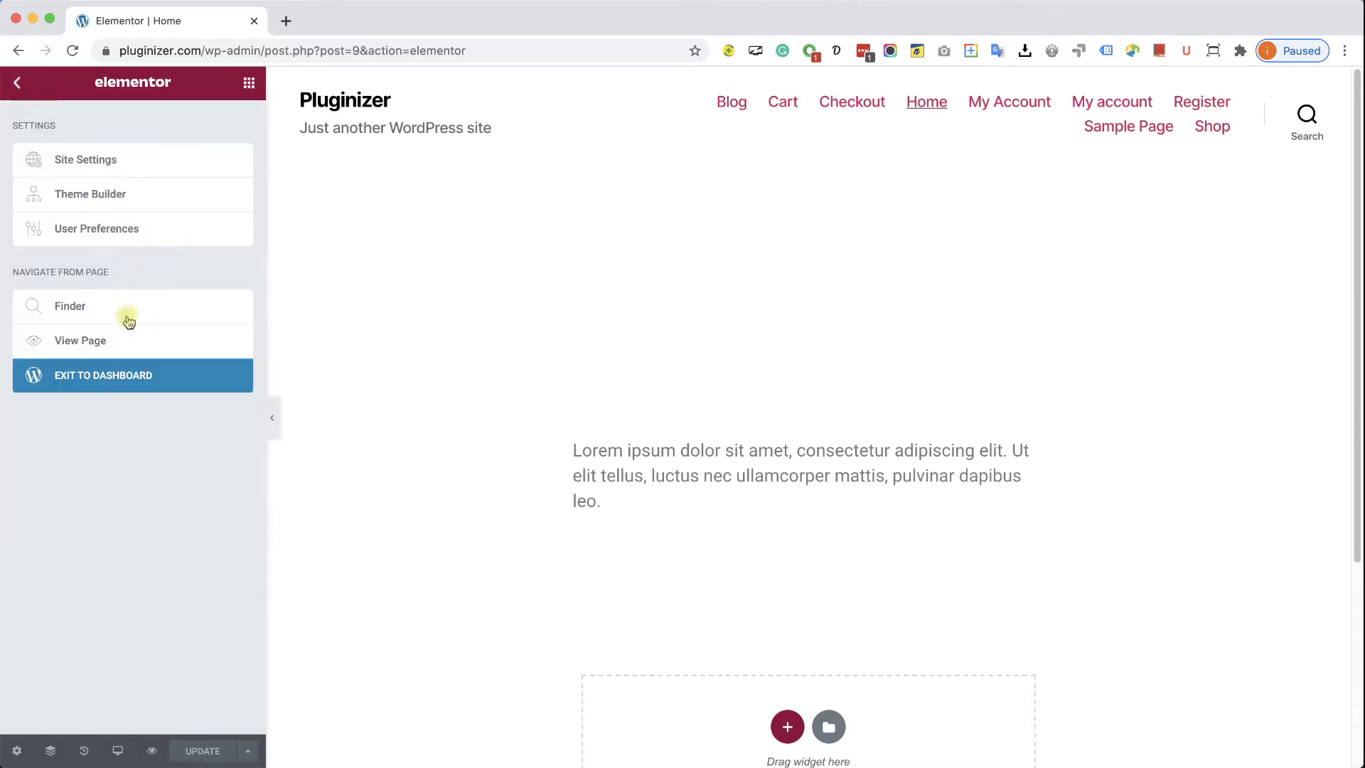
left_click(128, 342)
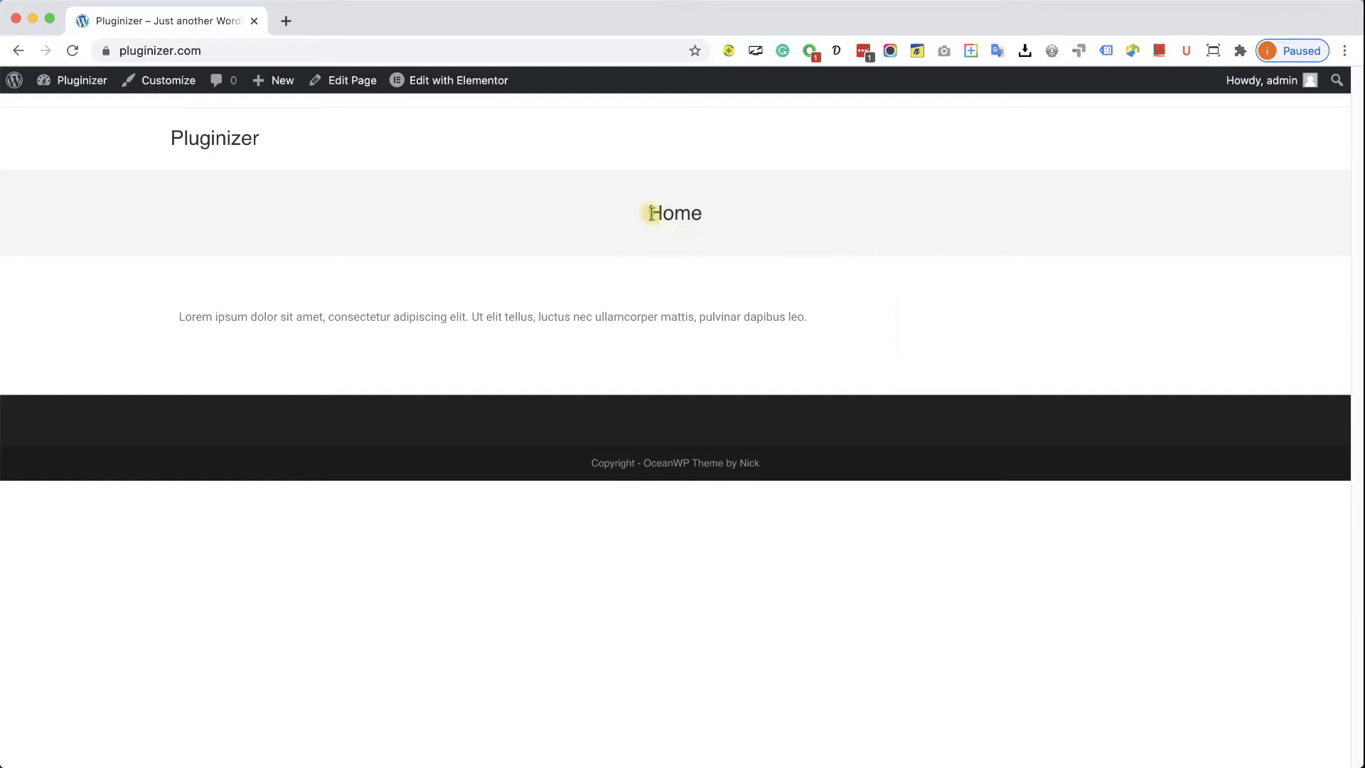
left_click(459, 80)
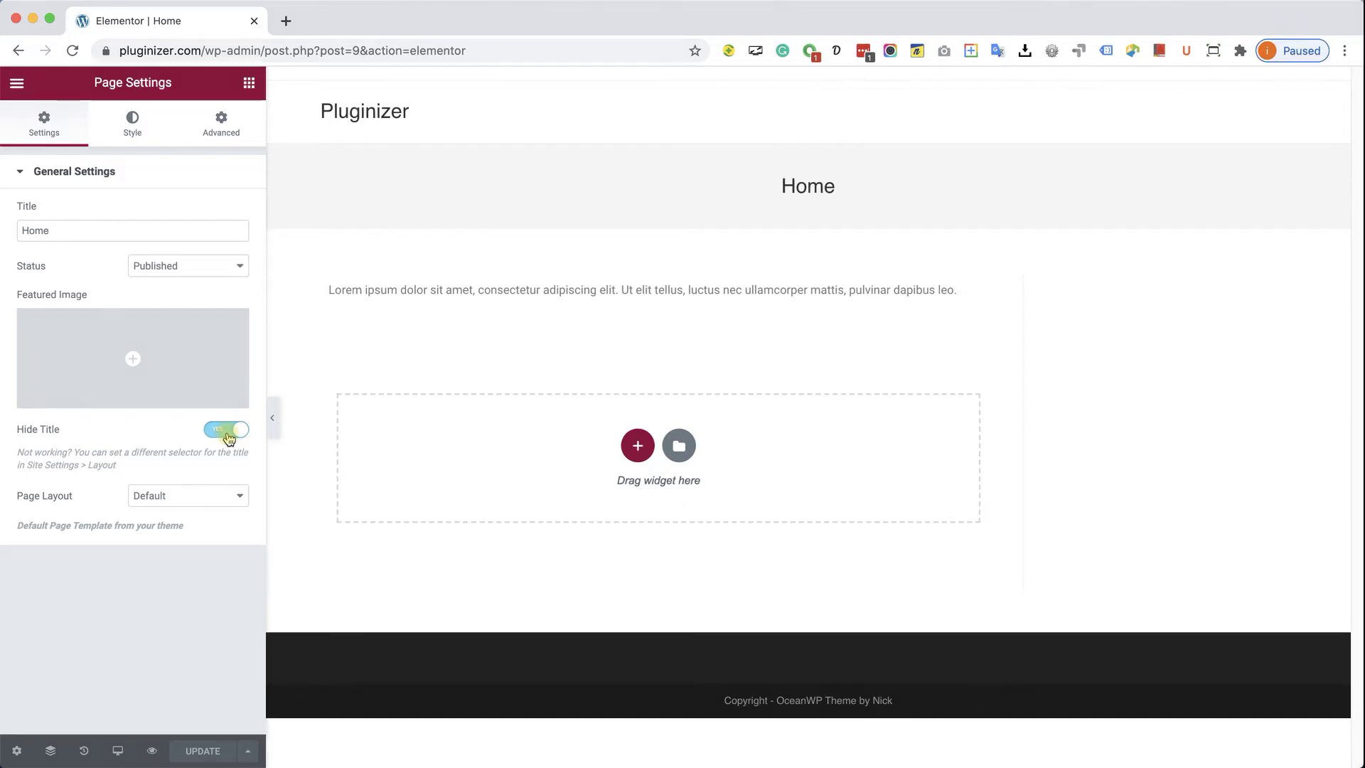
Toggle the Page Settings Hide Title switch off and back on.
left_click(233, 431)
left_click(232, 431)
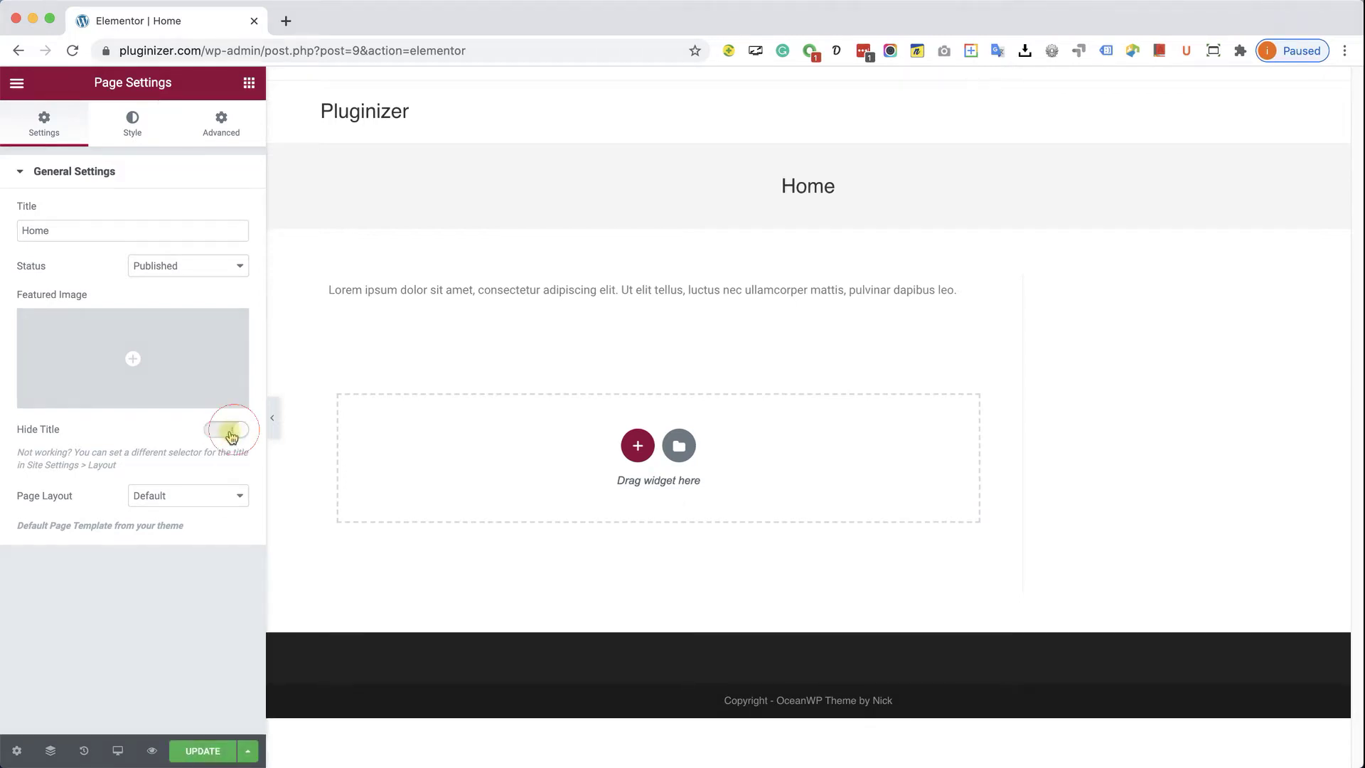
left_click(237, 432)
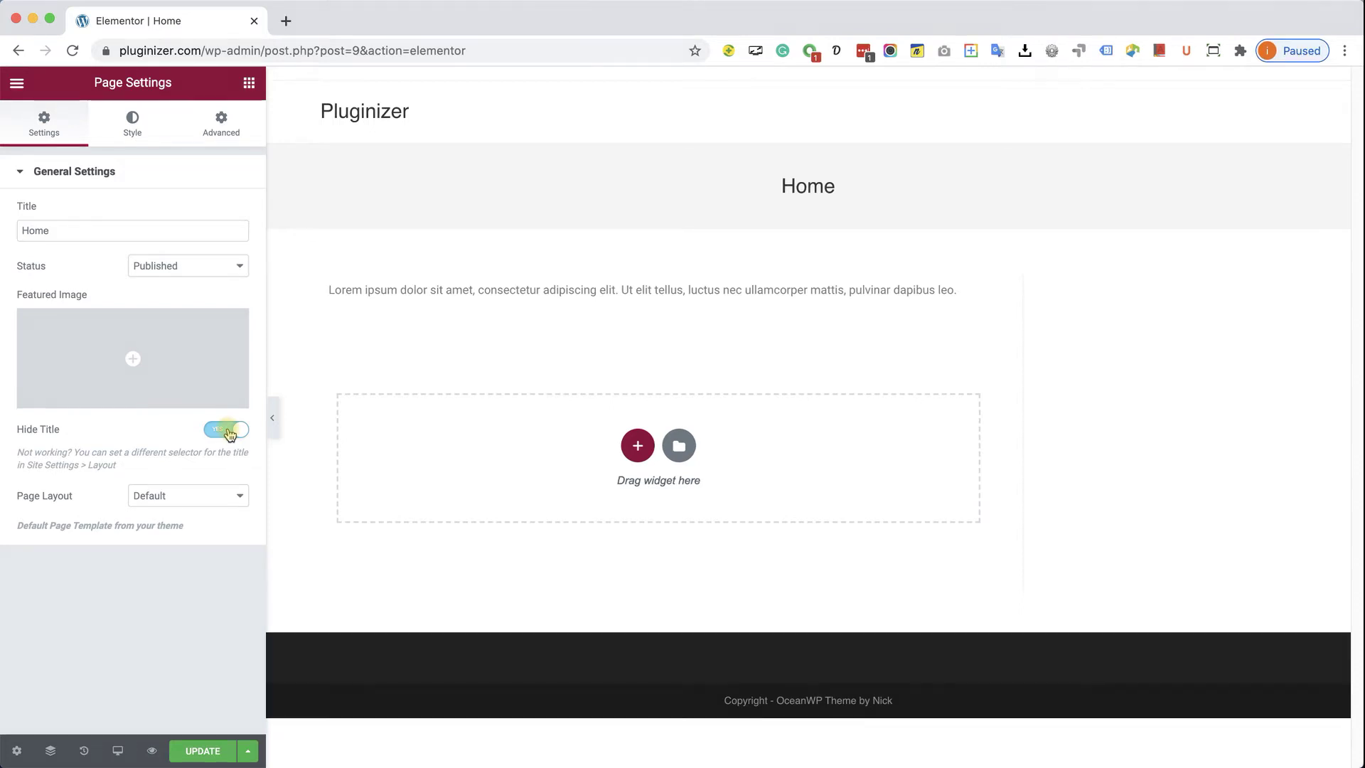
Inspect the Home title in Chrome DevTools and enlarge the inspector panel.
right_click(804, 190)
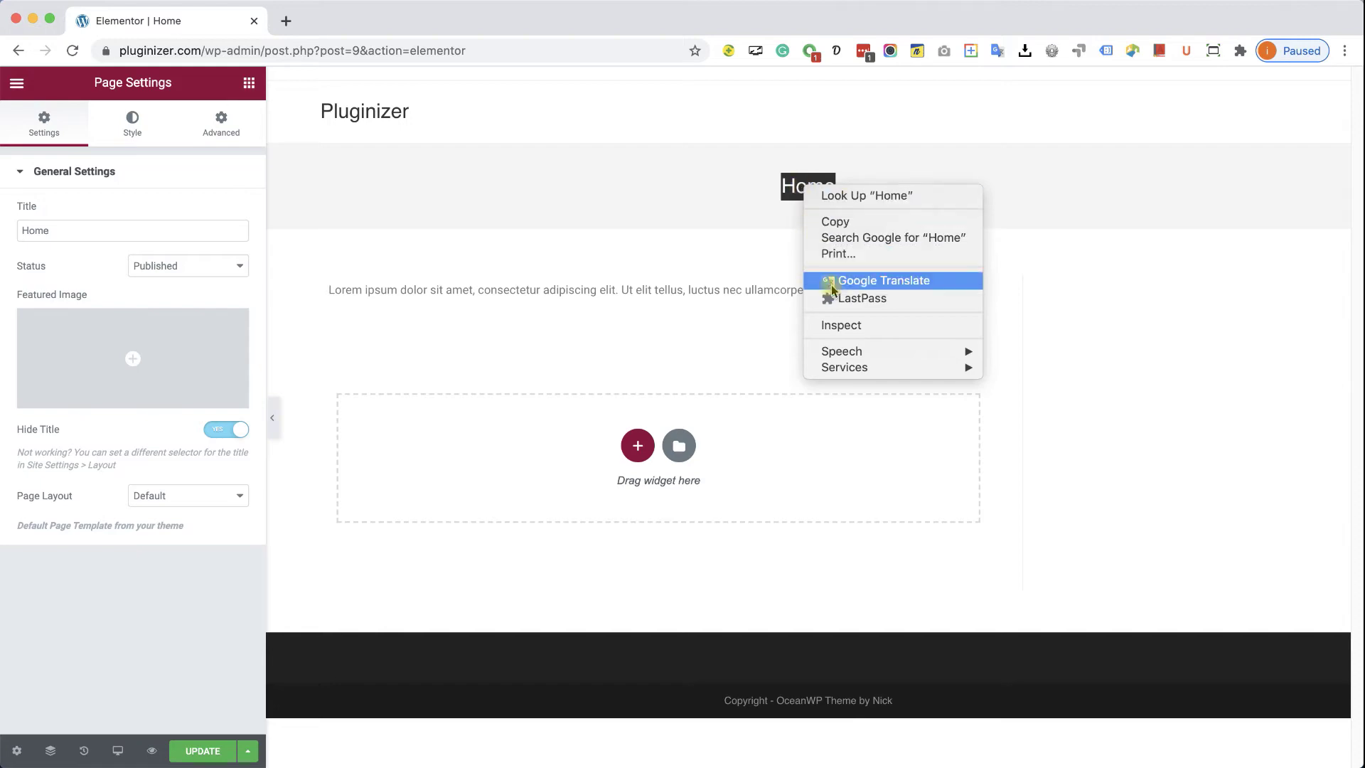
left_click(844, 325)
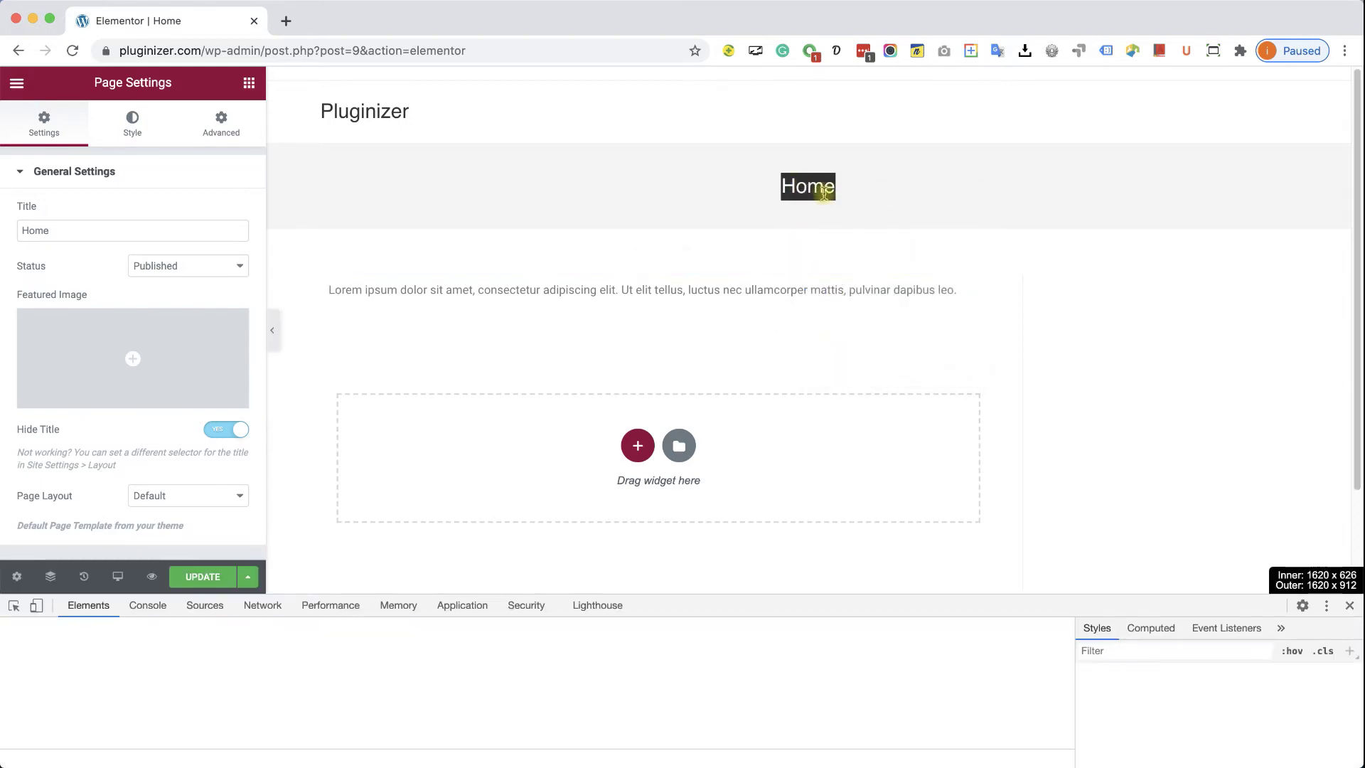
left_click_drag(698, 596, 701, 441)
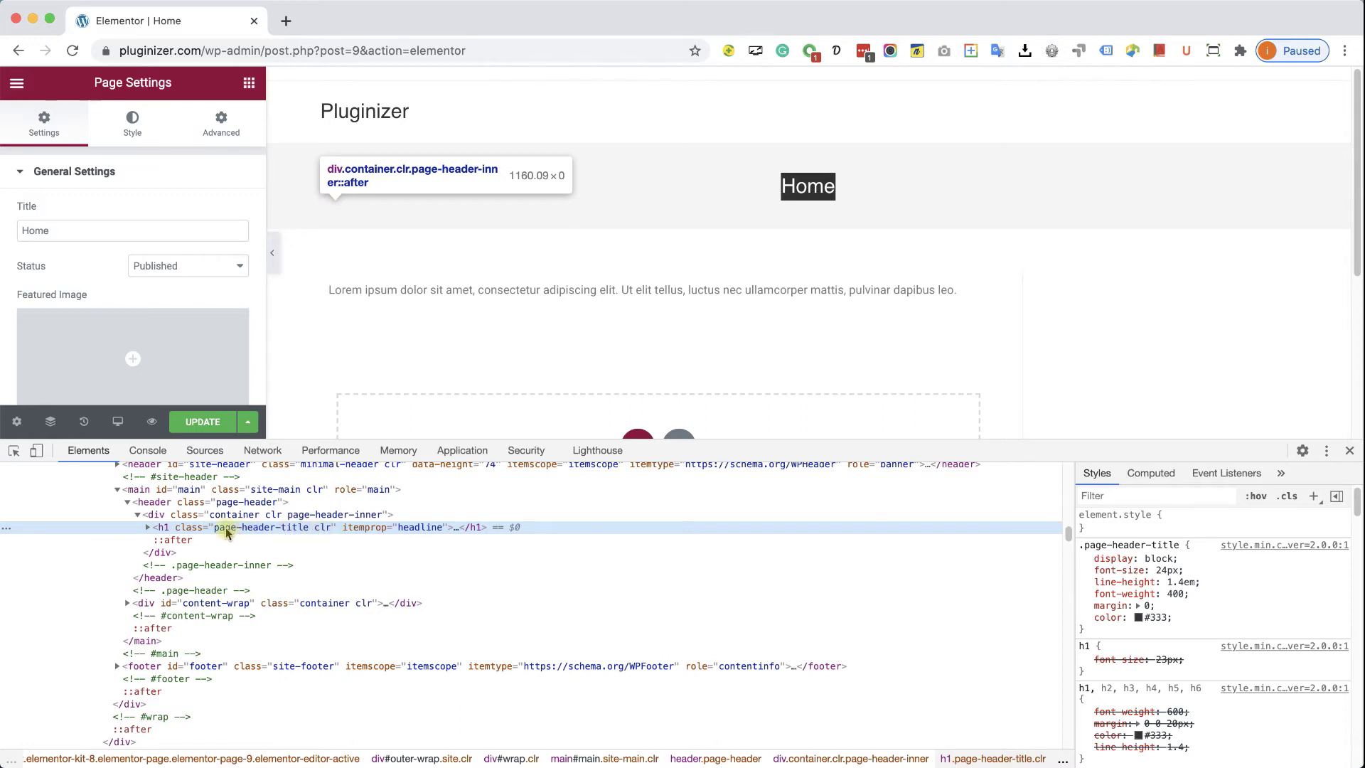
Copy the h1's page-header-title class name, then close DevTools.
double_click(287, 530)
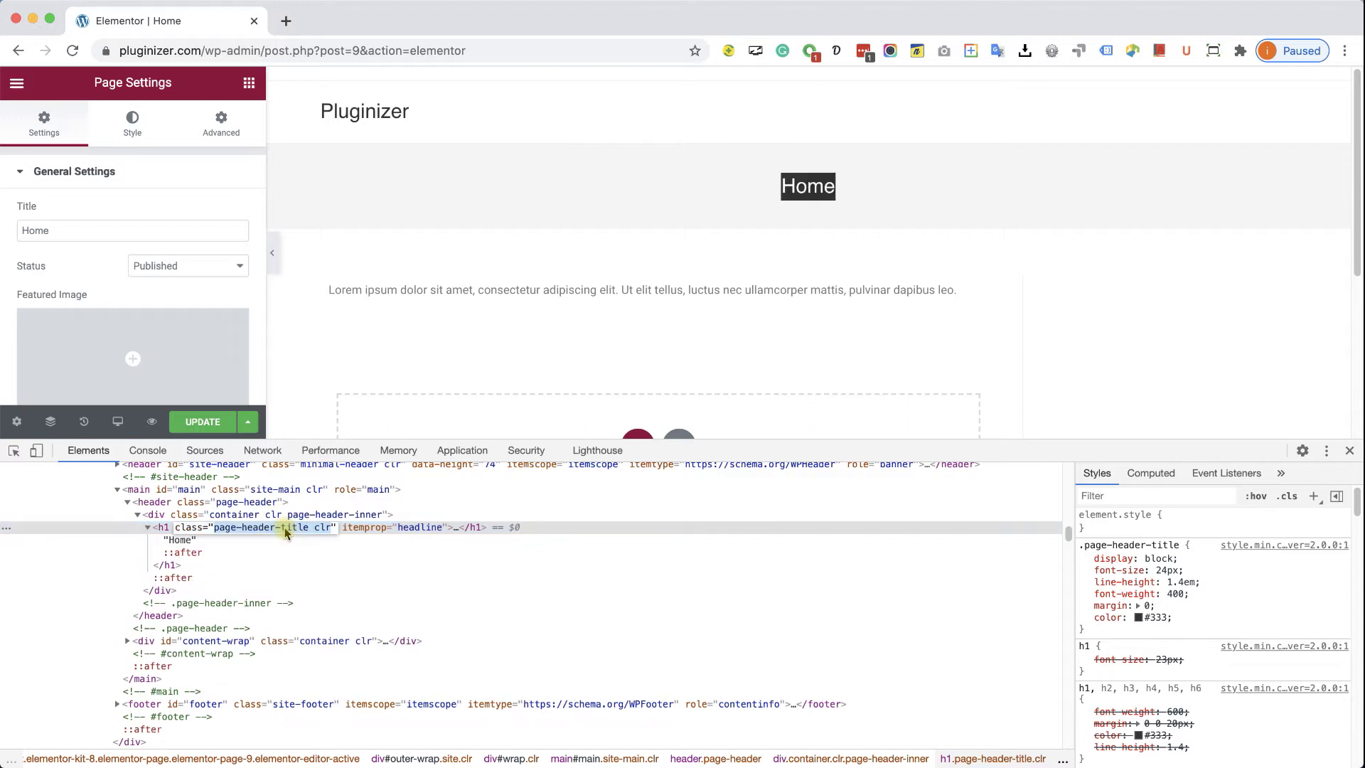
left_click_drag(309, 529, 227, 534)
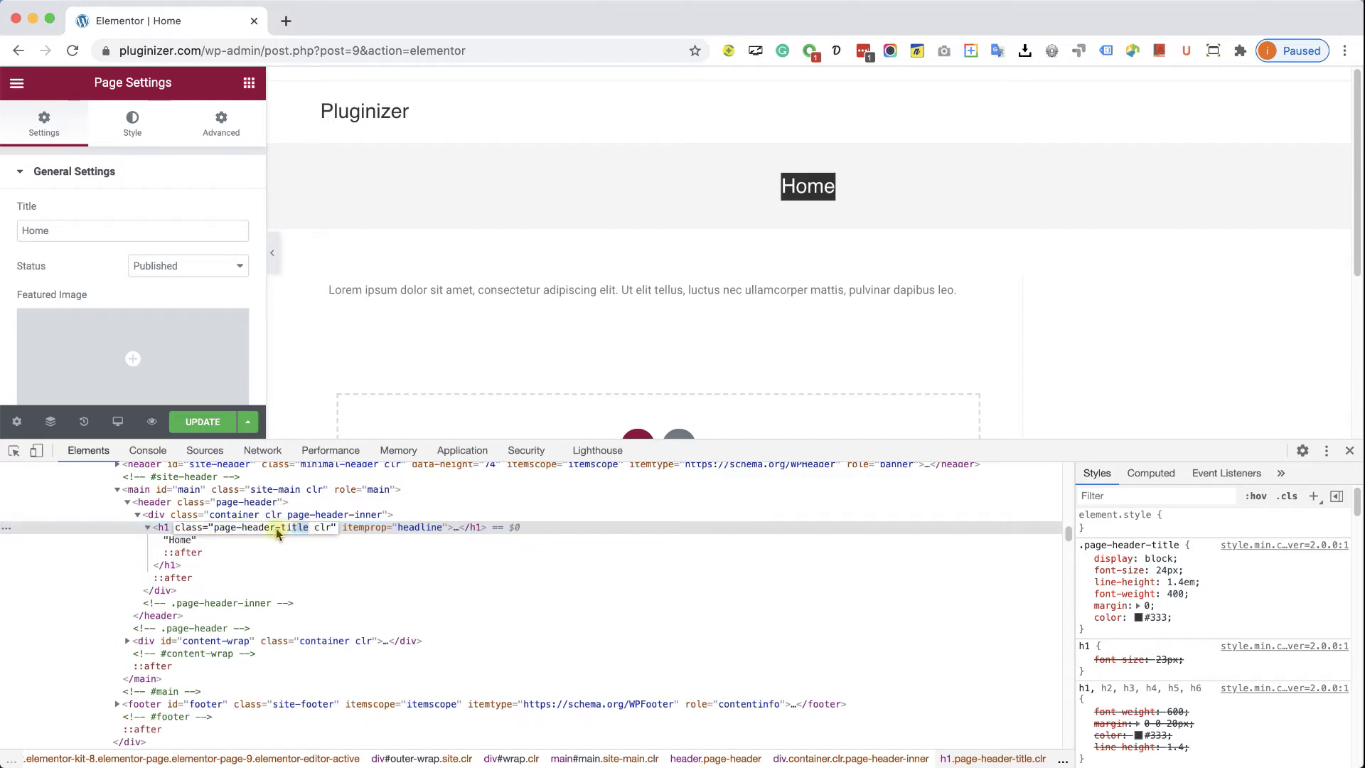
right_click(221, 532)
left_click(256, 649)
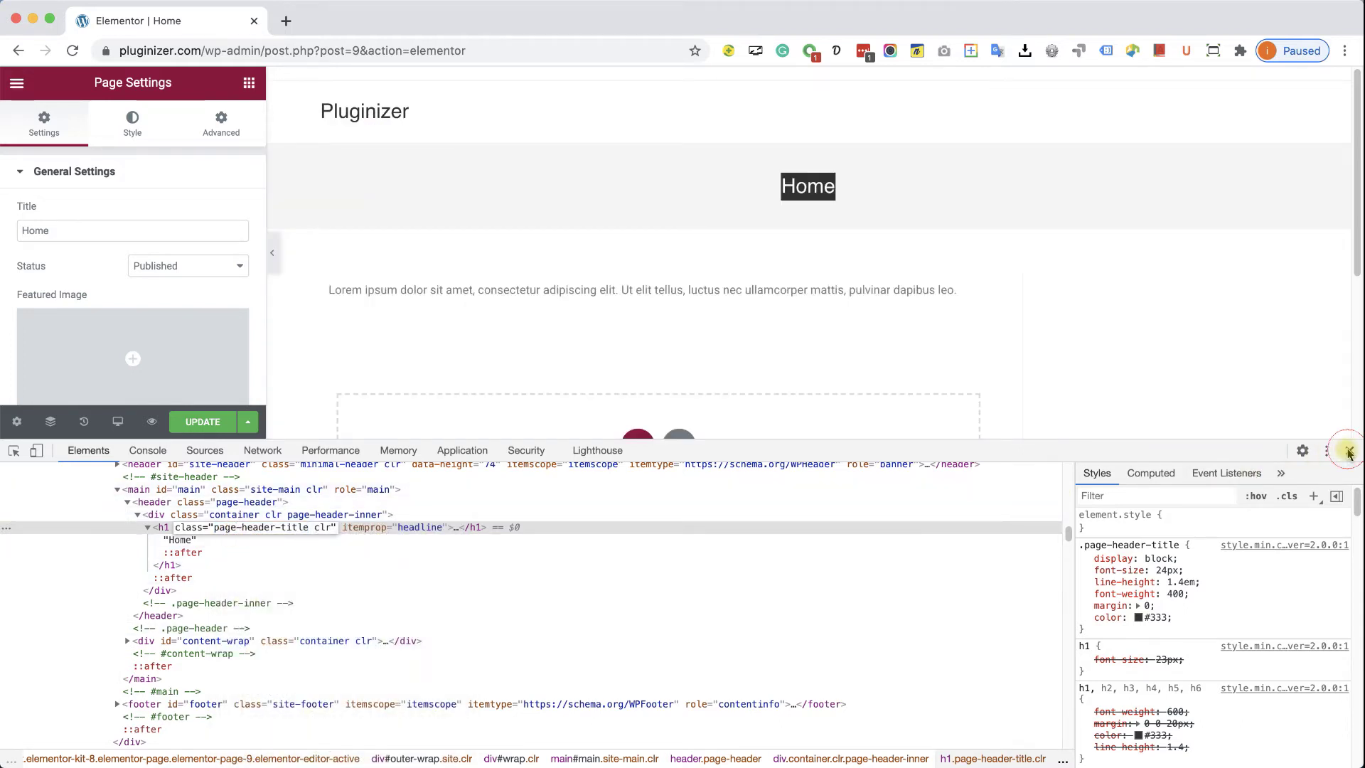
left_click(1350, 451)
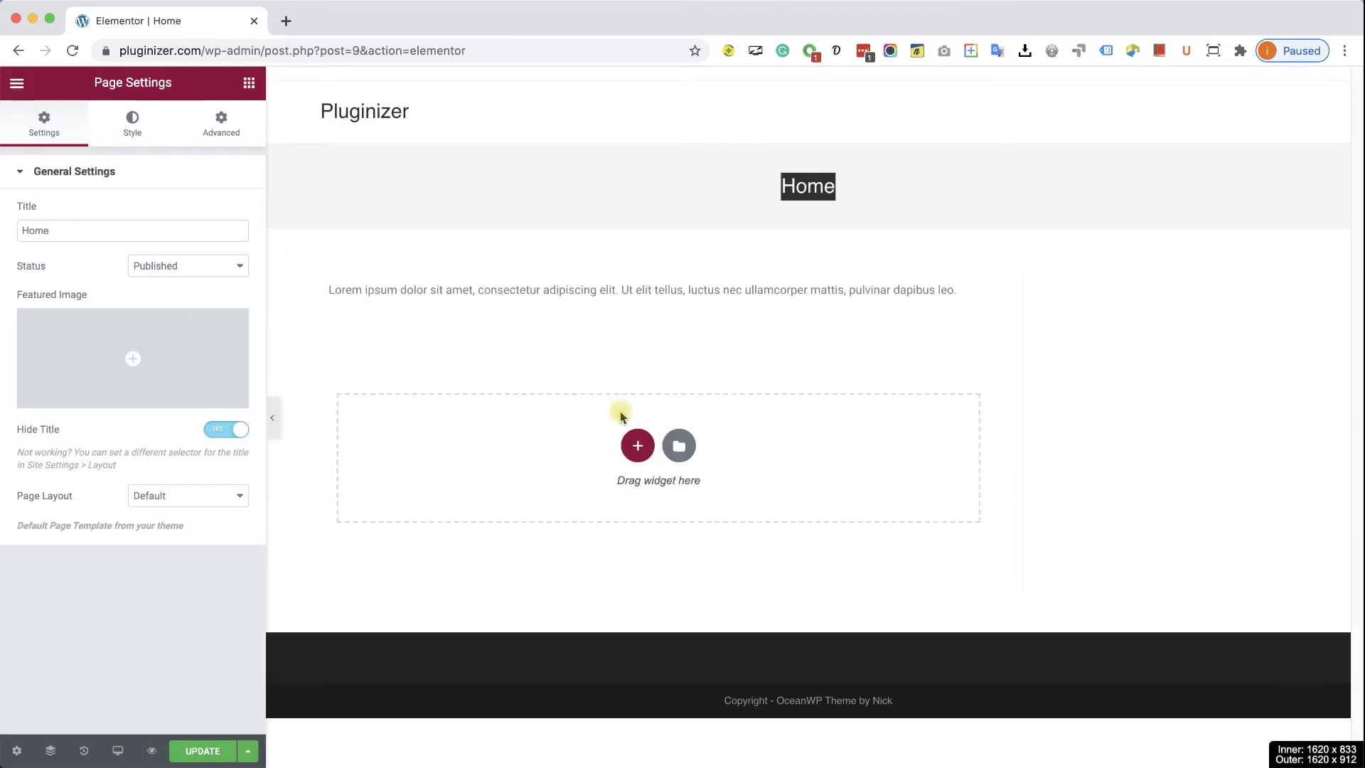
Go to Site Settings > Layout and focus the Page Title Selector field.
left_click(18, 85)
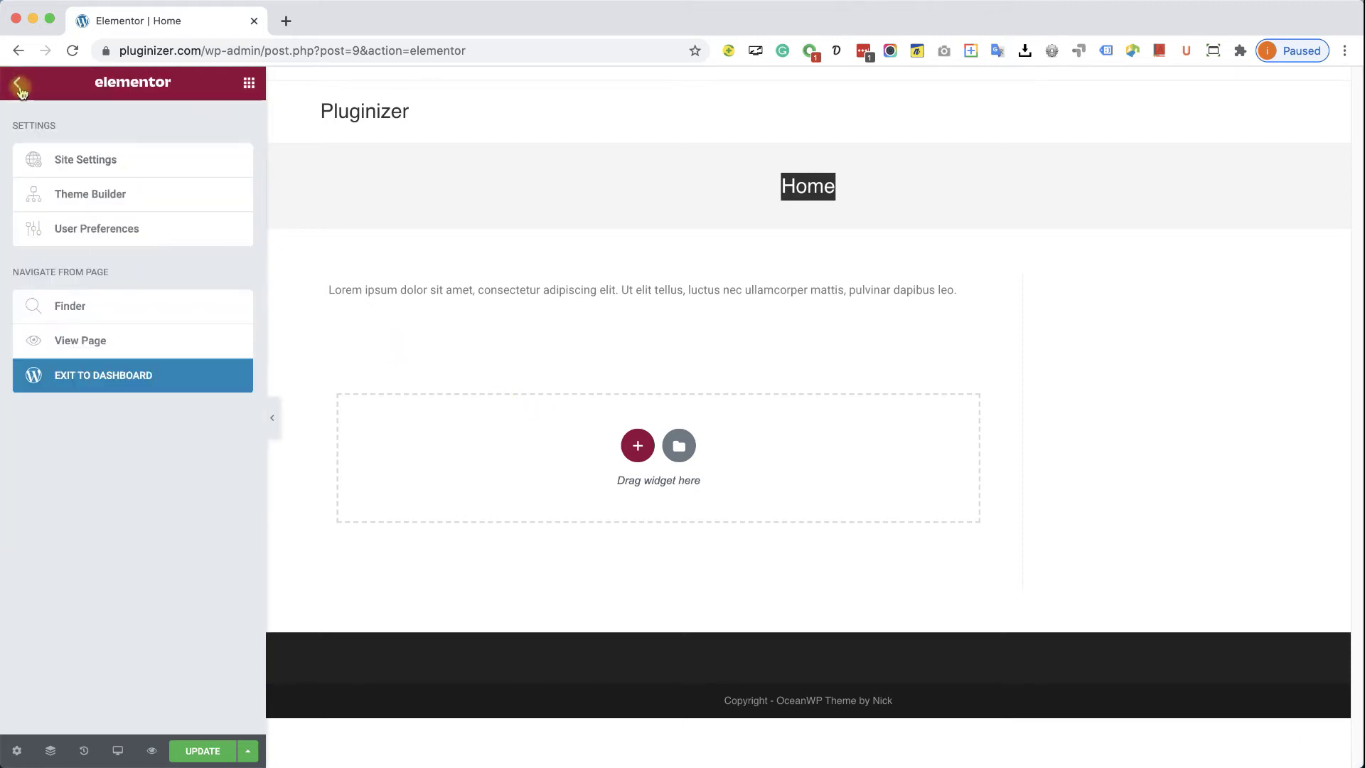
left_click(113, 169)
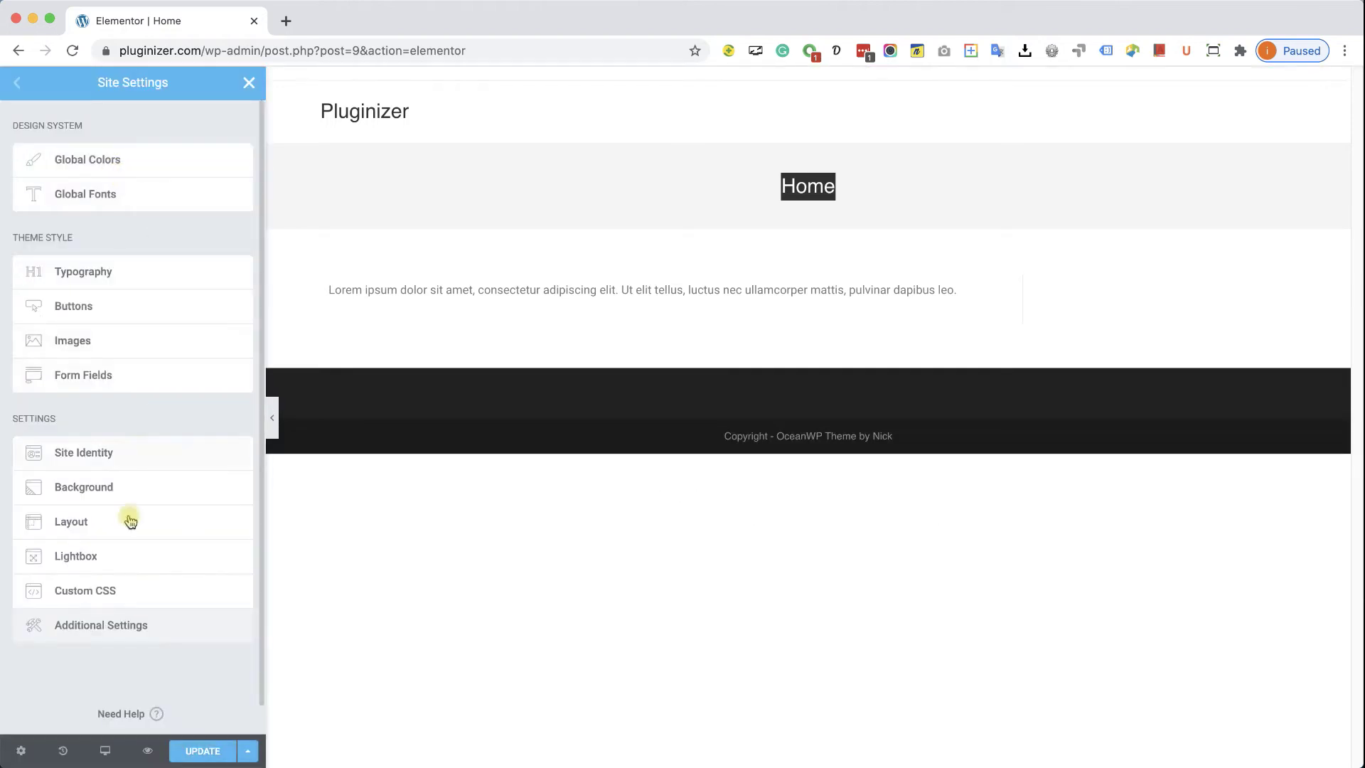
left_click(128, 522)
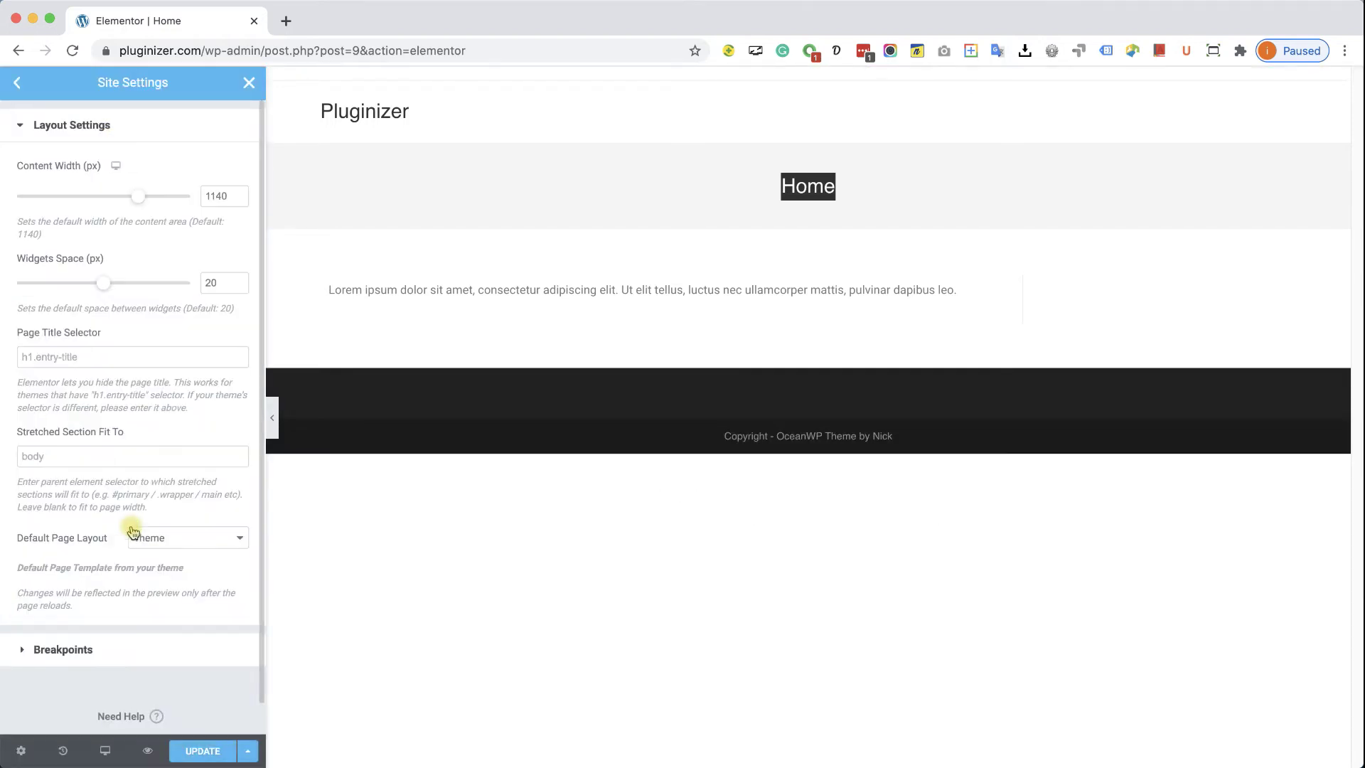
left_click(70, 357)
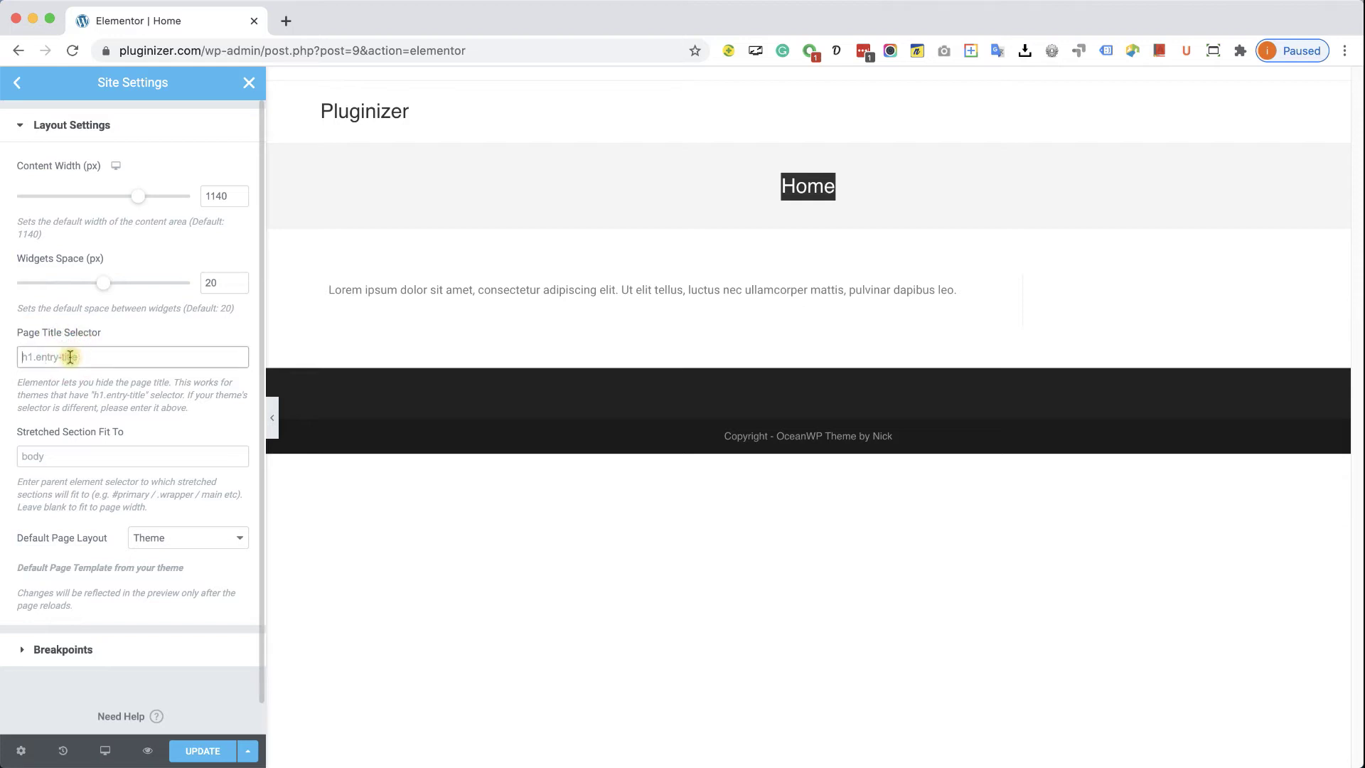
type("h1.")
type("page-header-title")
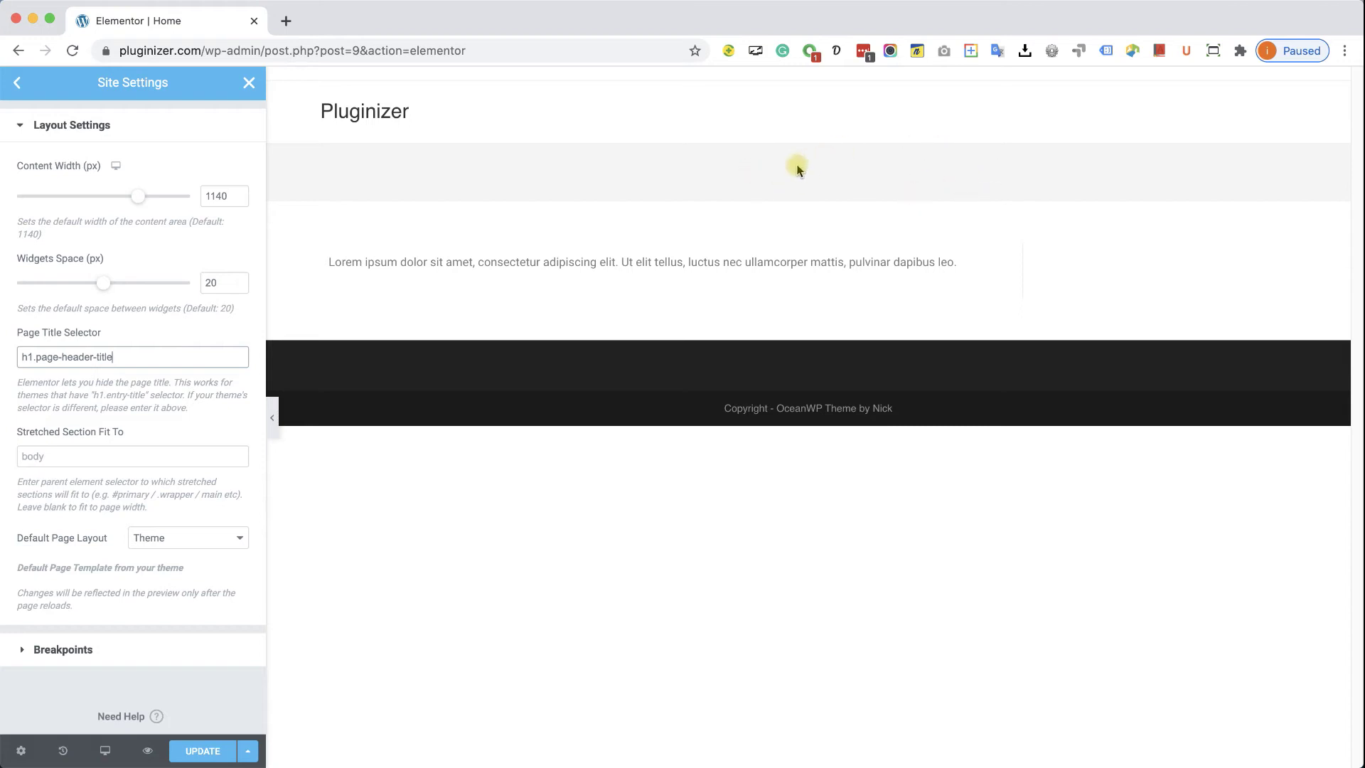
right_click(486, 171)
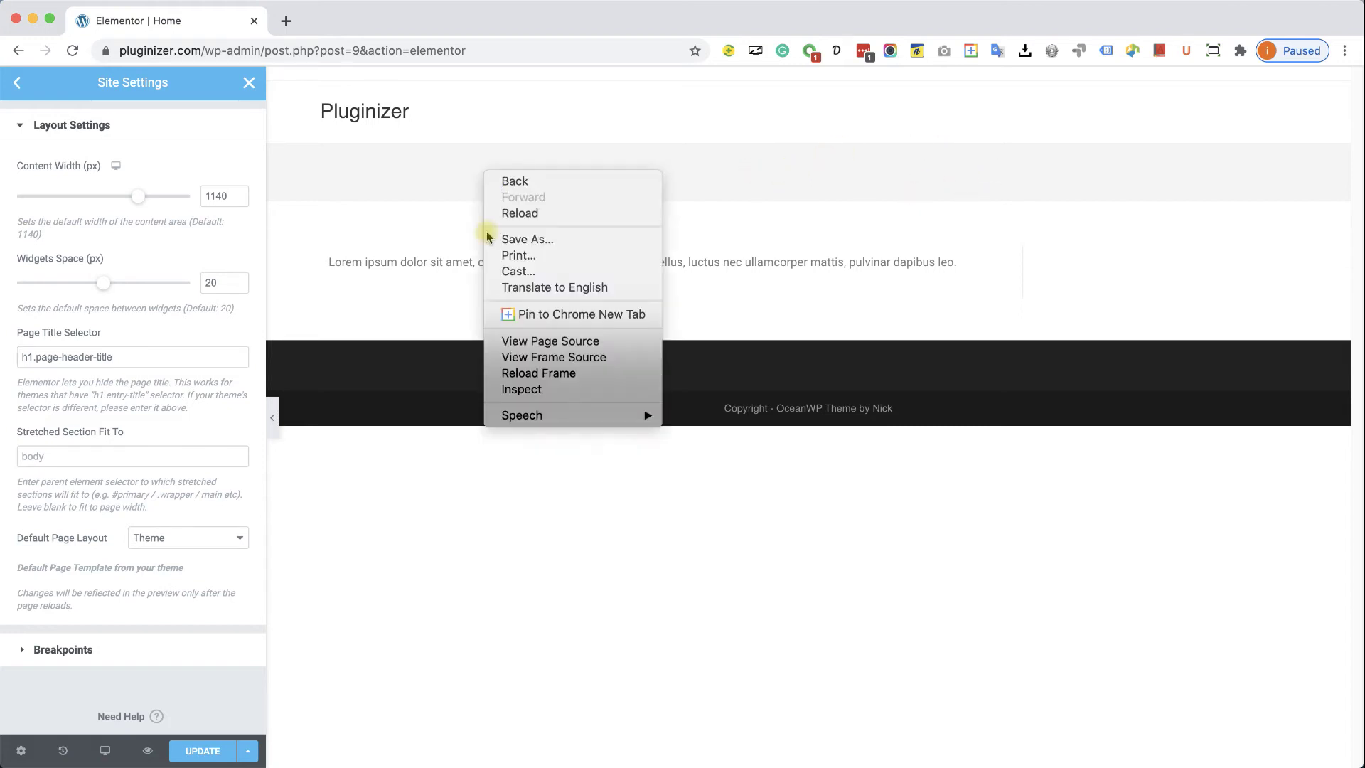
left_click(521, 388)
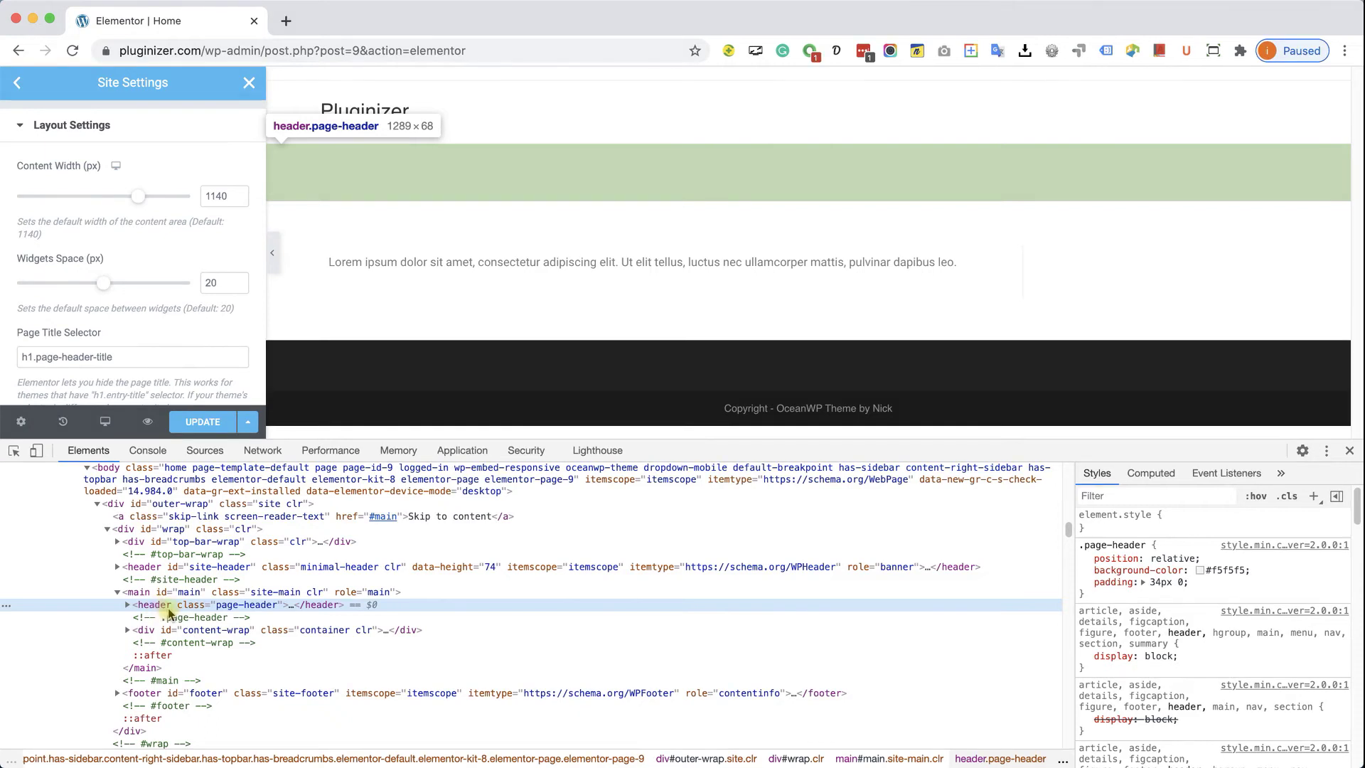
double_click(240, 611)
right_click(241, 612)
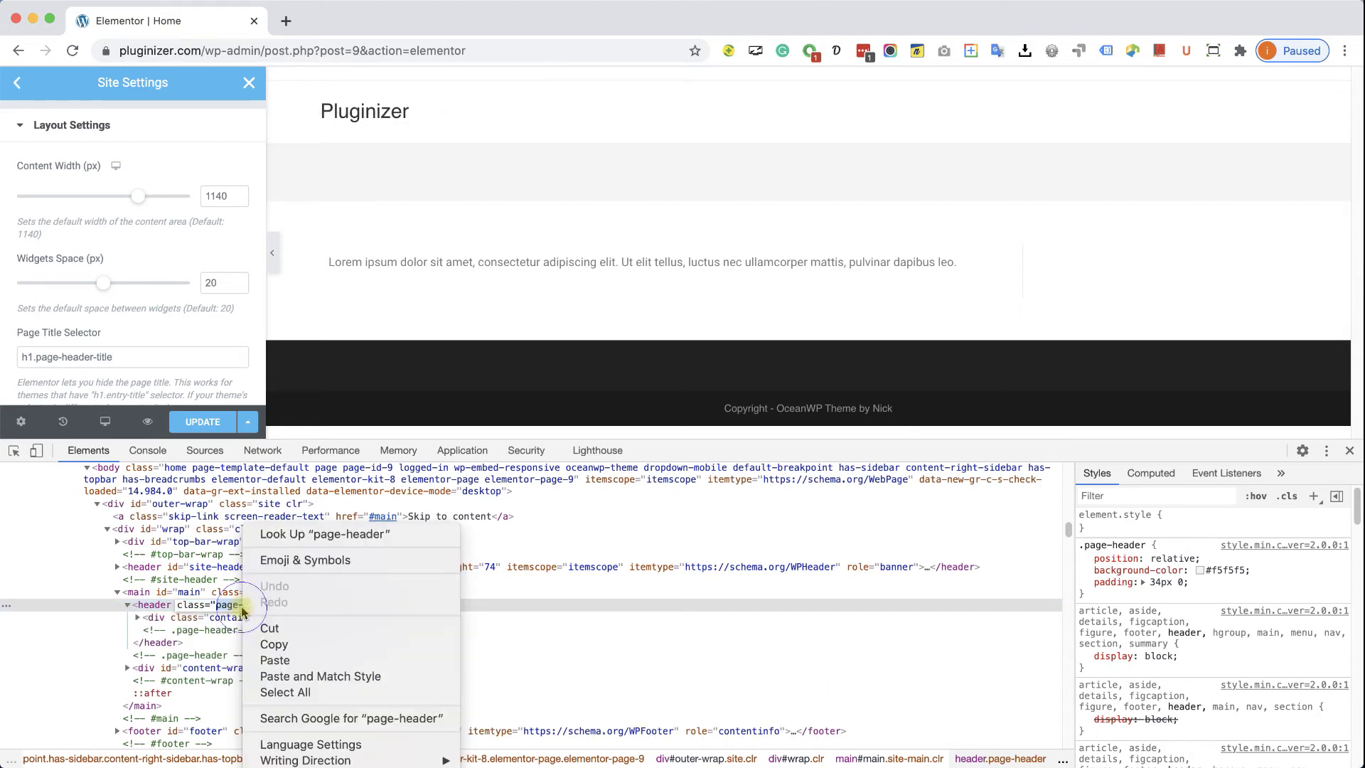
left_click(272, 645)
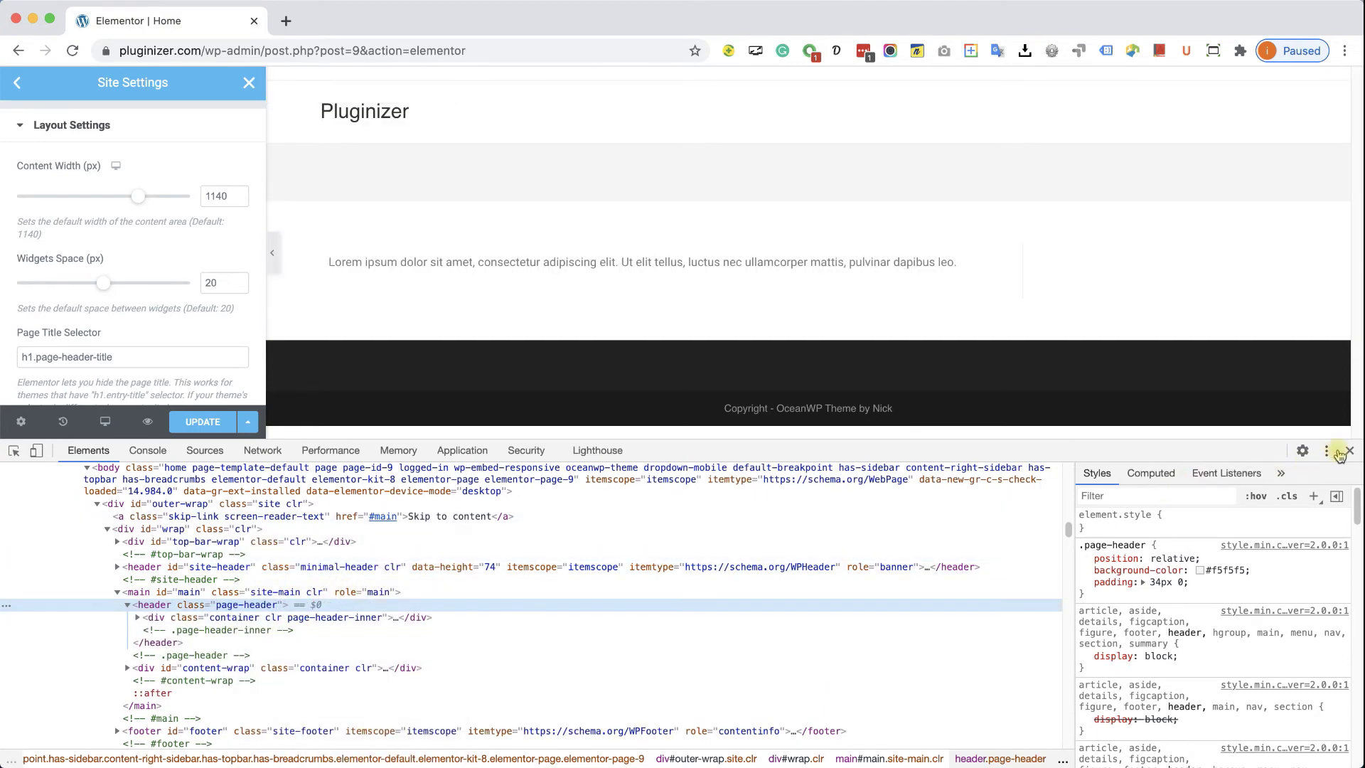
left_click(1350, 450)
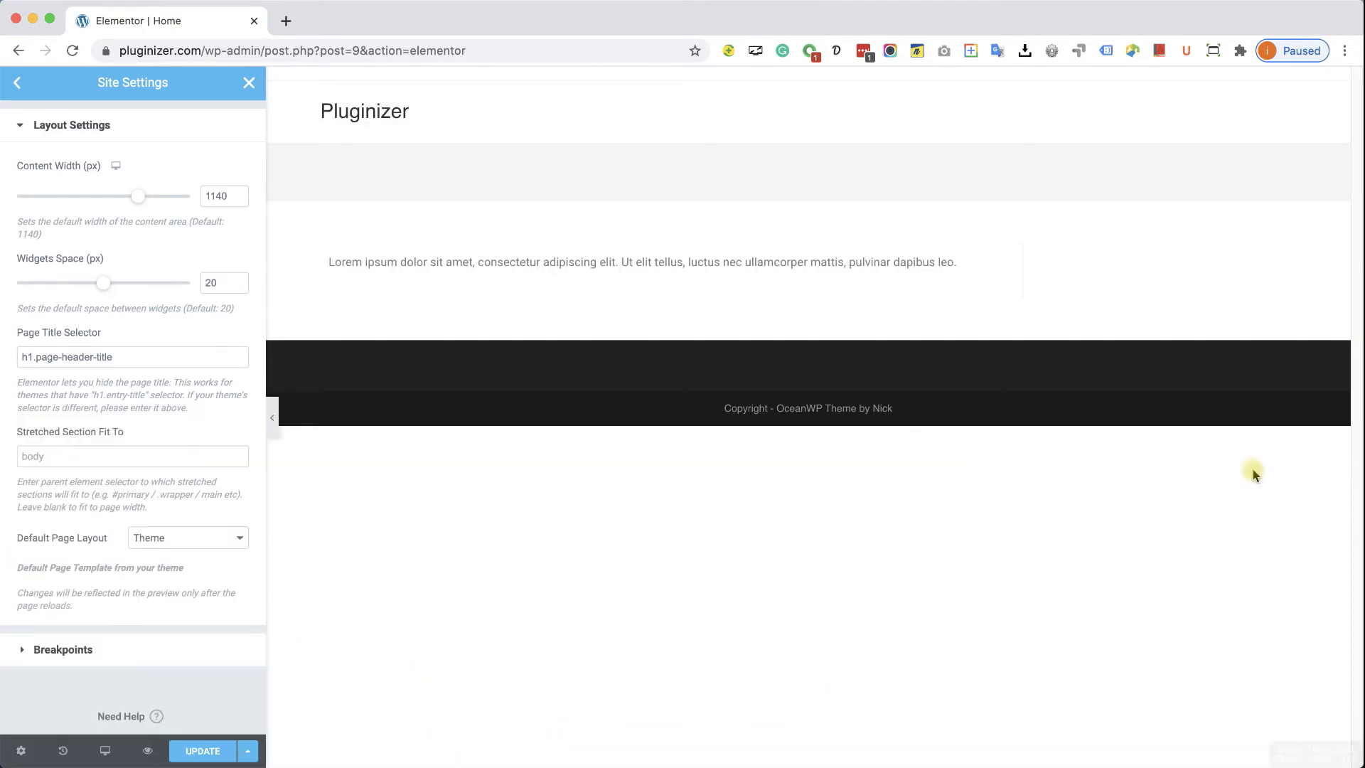
left_click(133, 356)
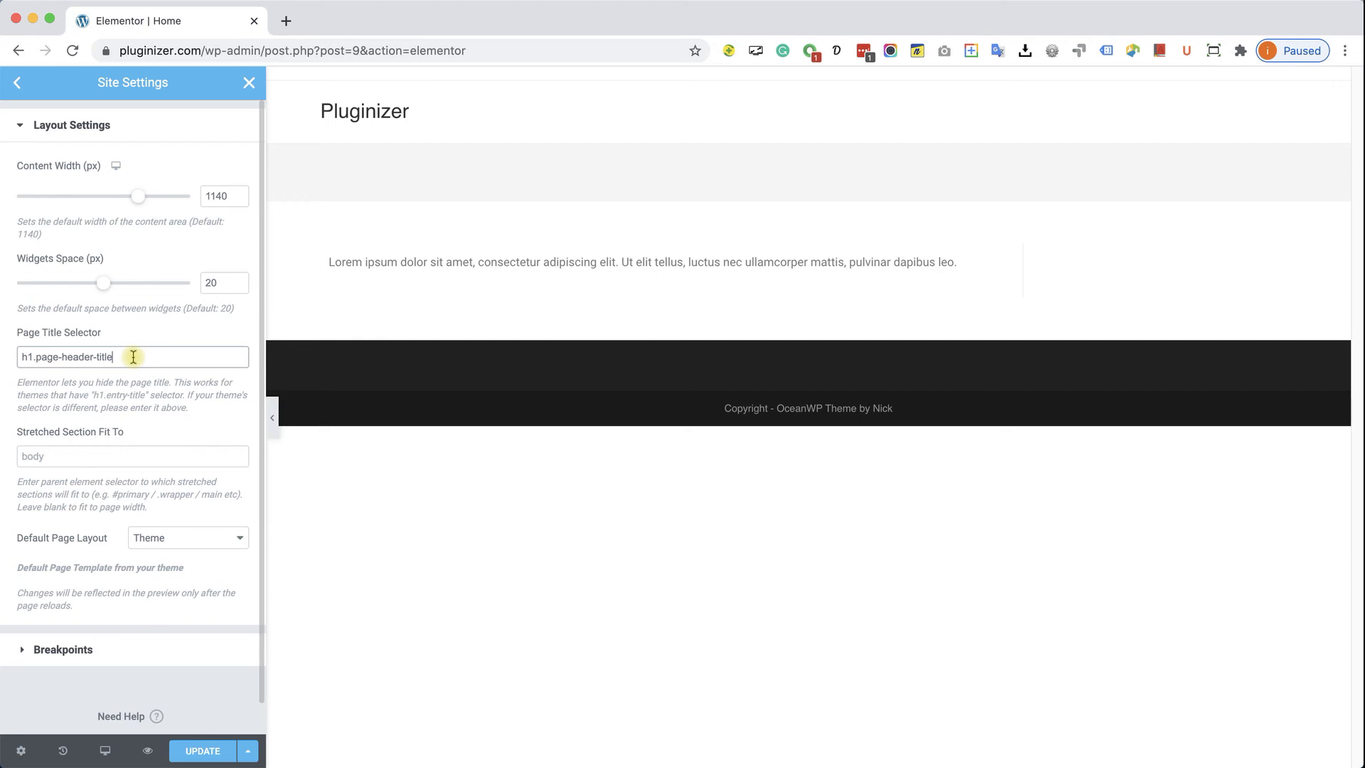
type(", ")
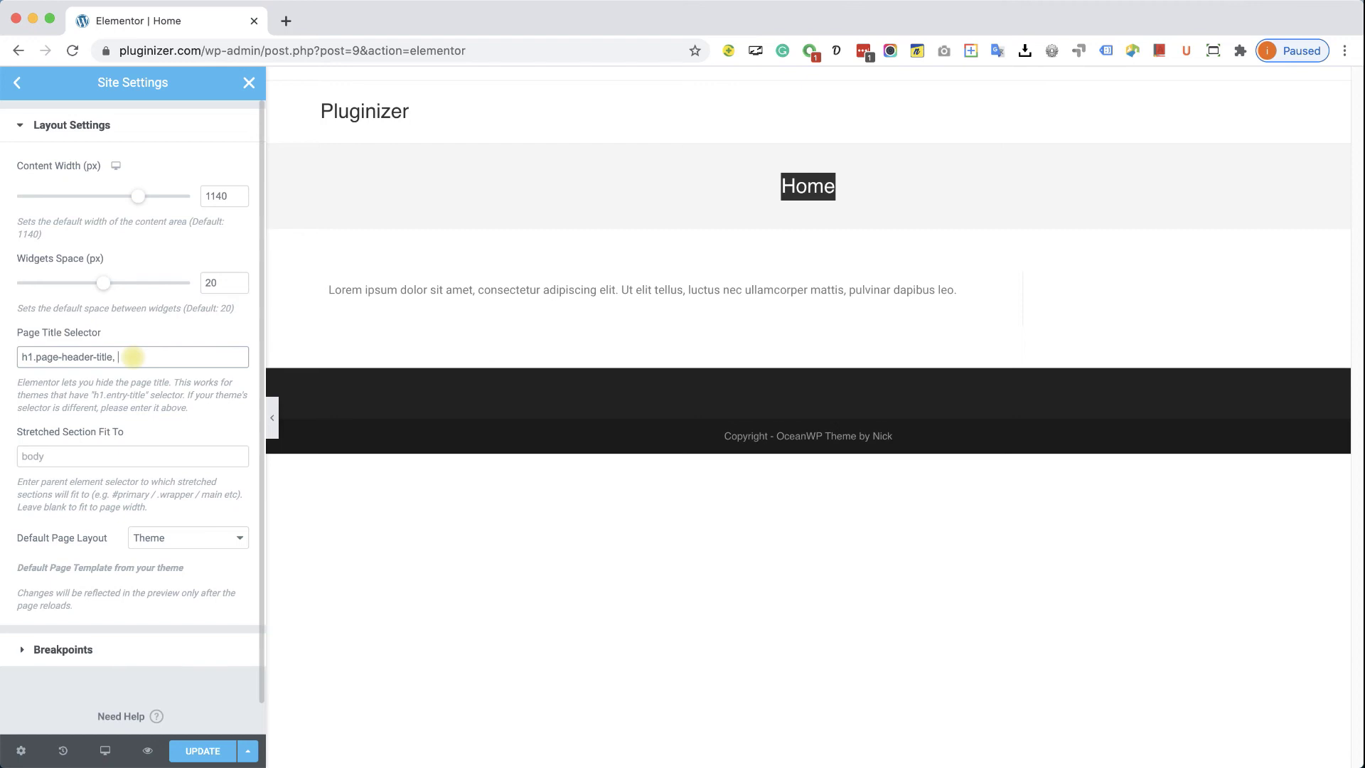
type("header")
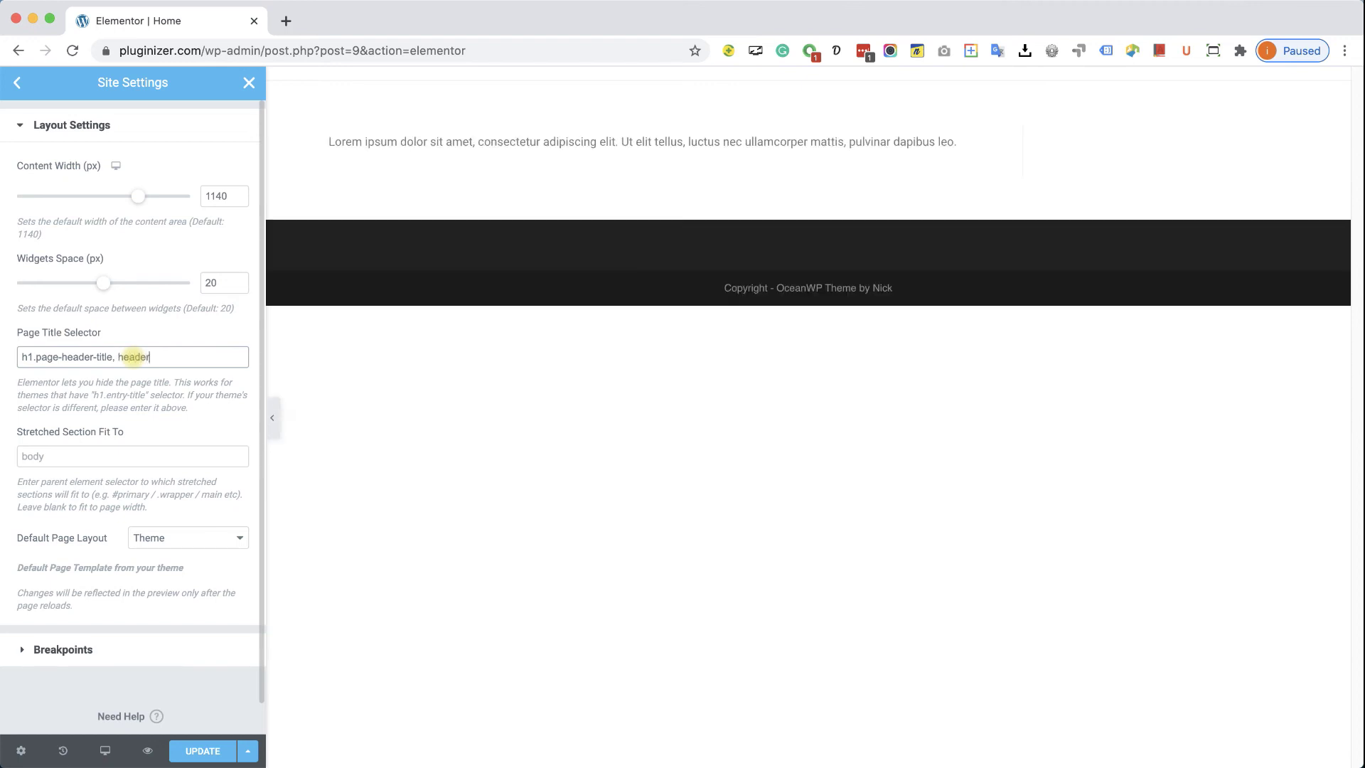
type(".")
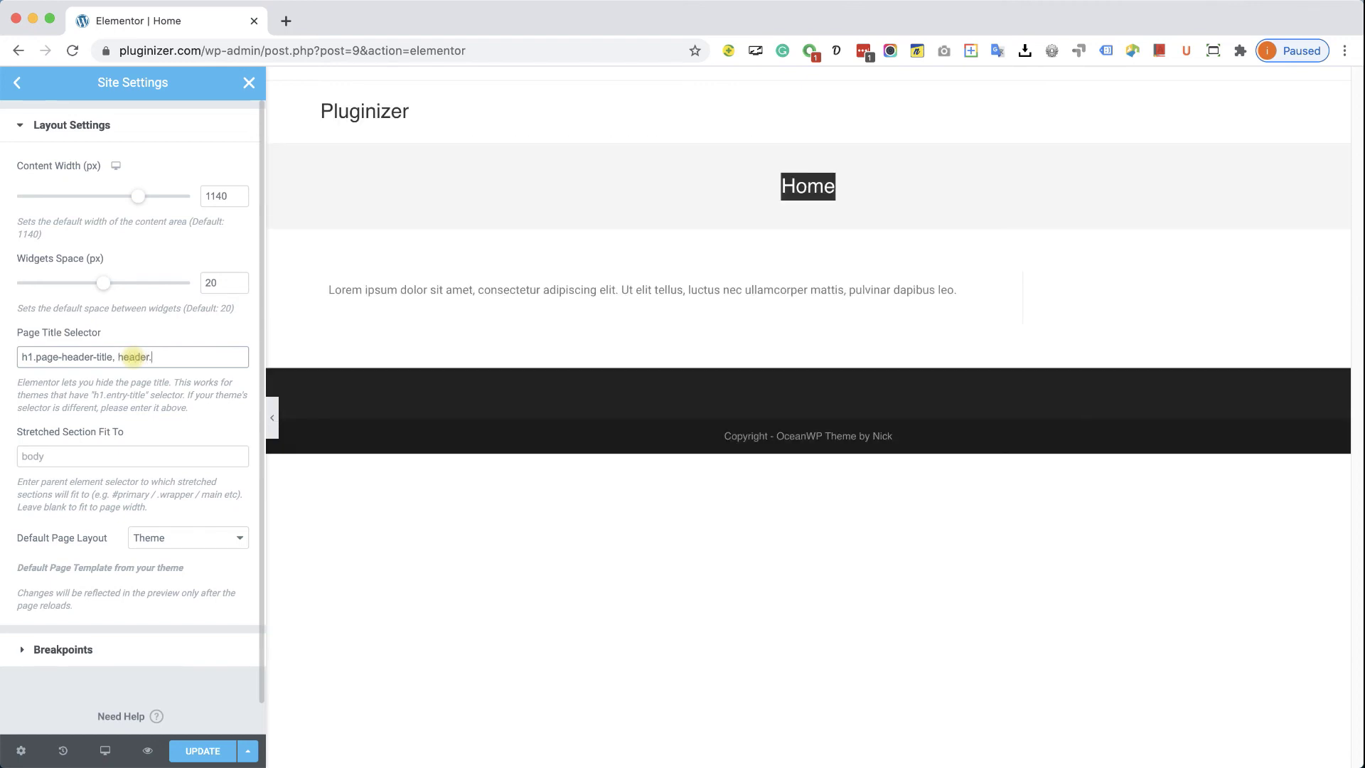
type("page-header")
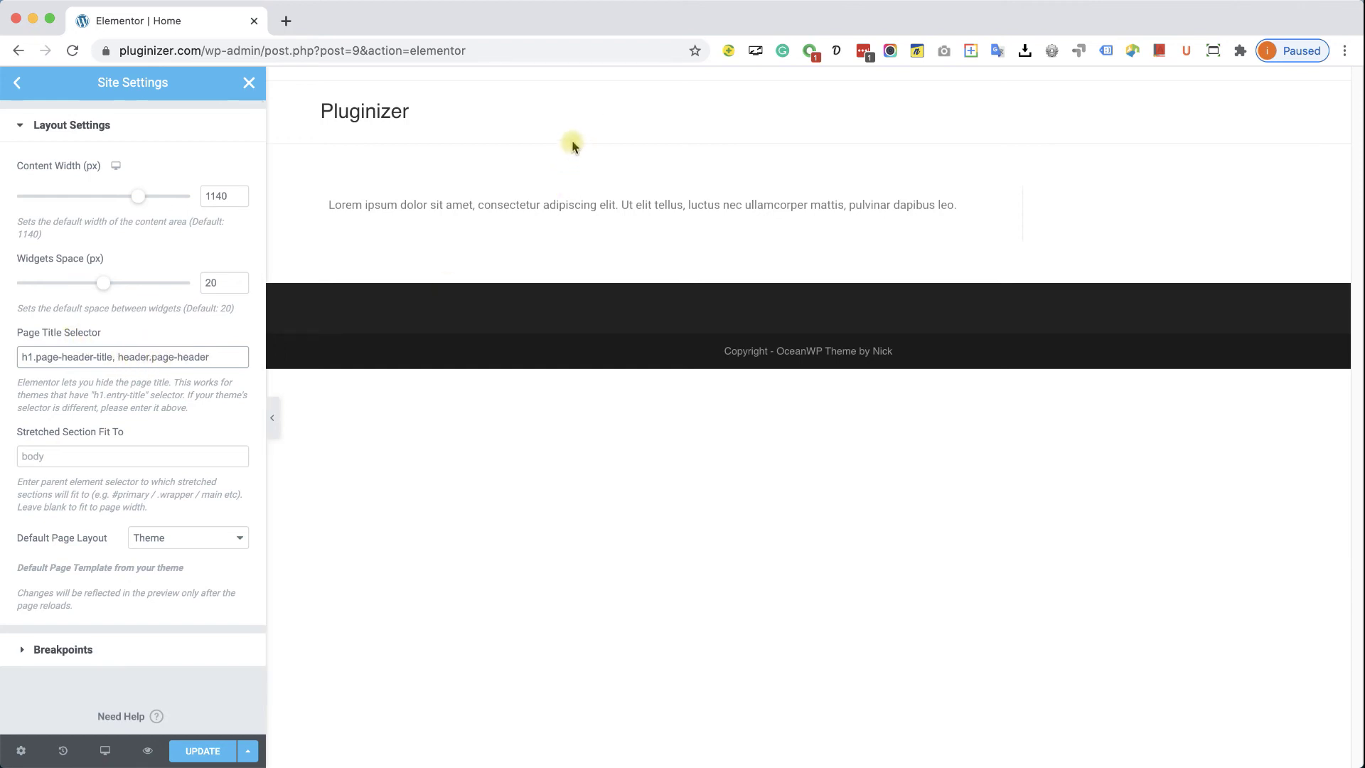
Save the site settings, now including the header.page-header selector.
left_click(203, 751)
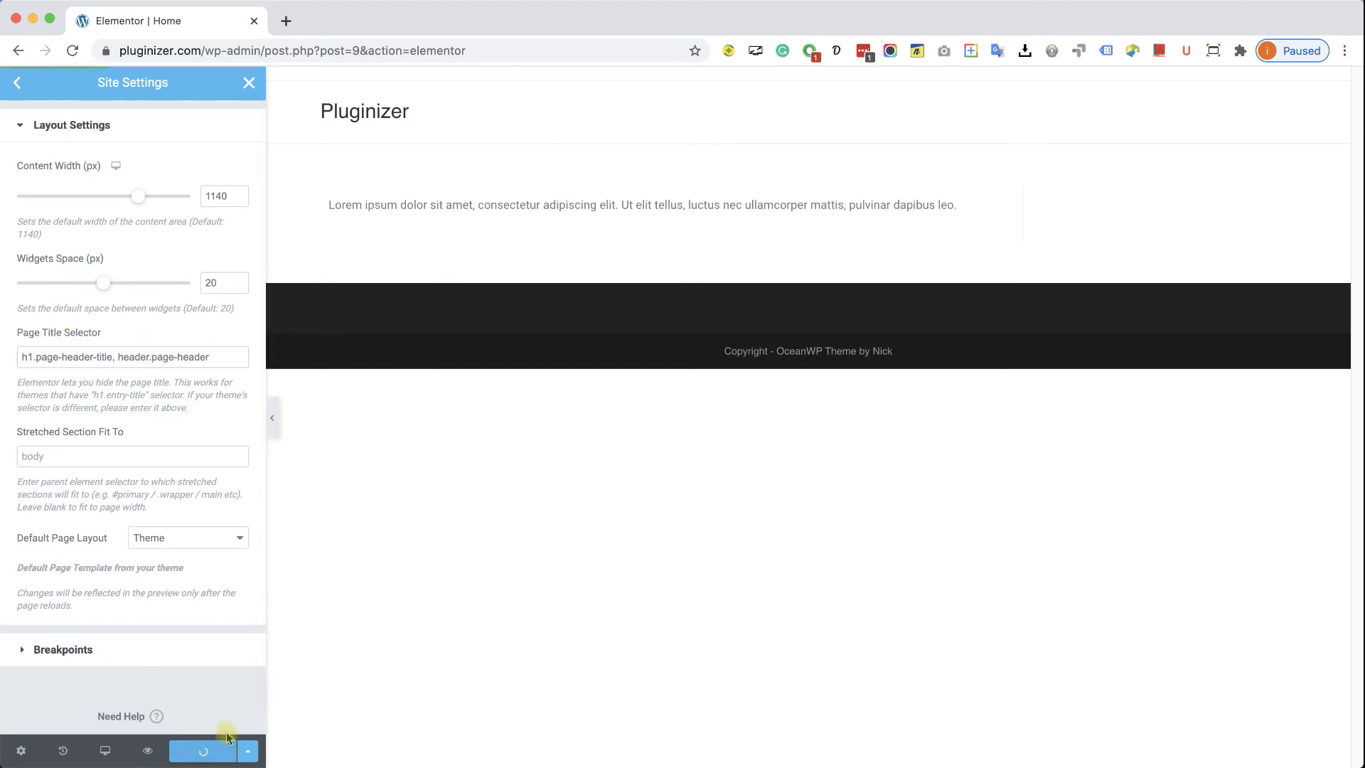
Close Site Settings and choose View Page from the editor menu.
left_click(248, 83)
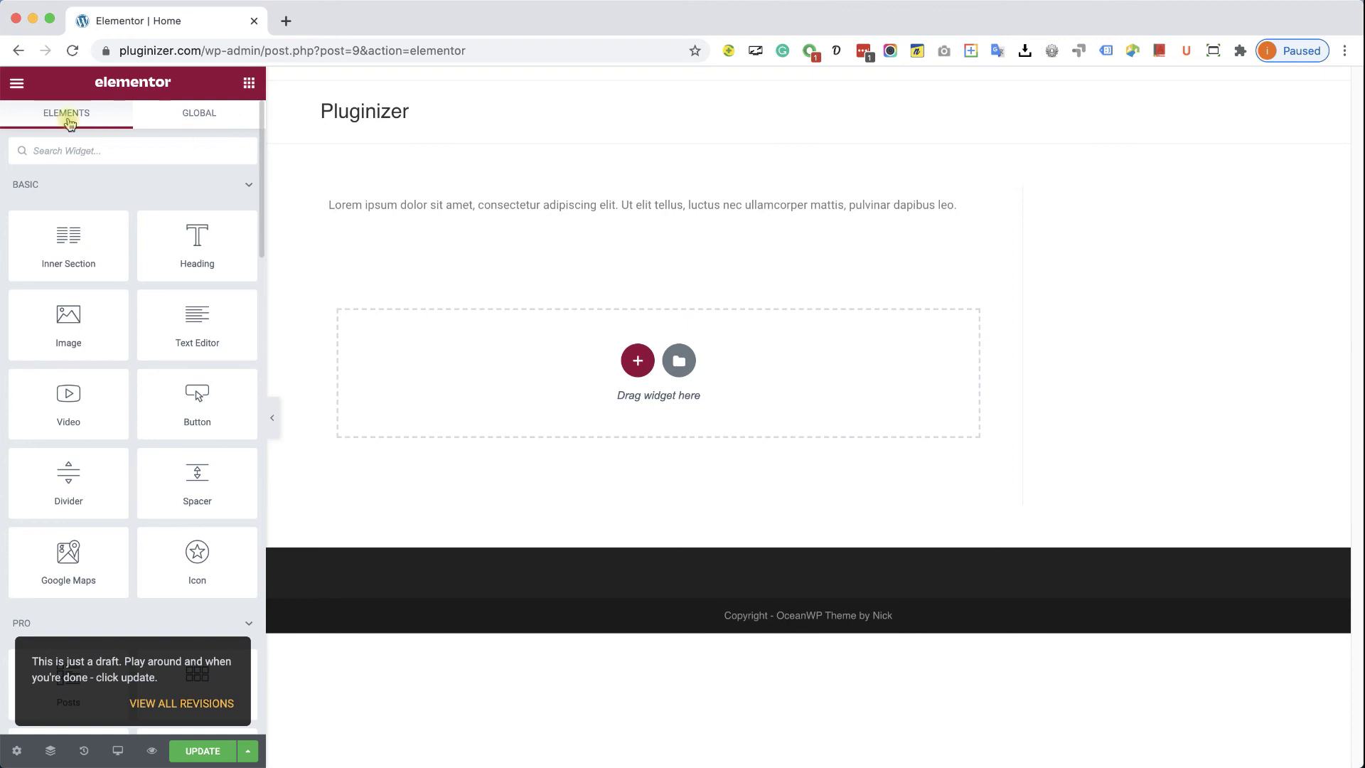
left_click(17, 81)
left_click(101, 343)
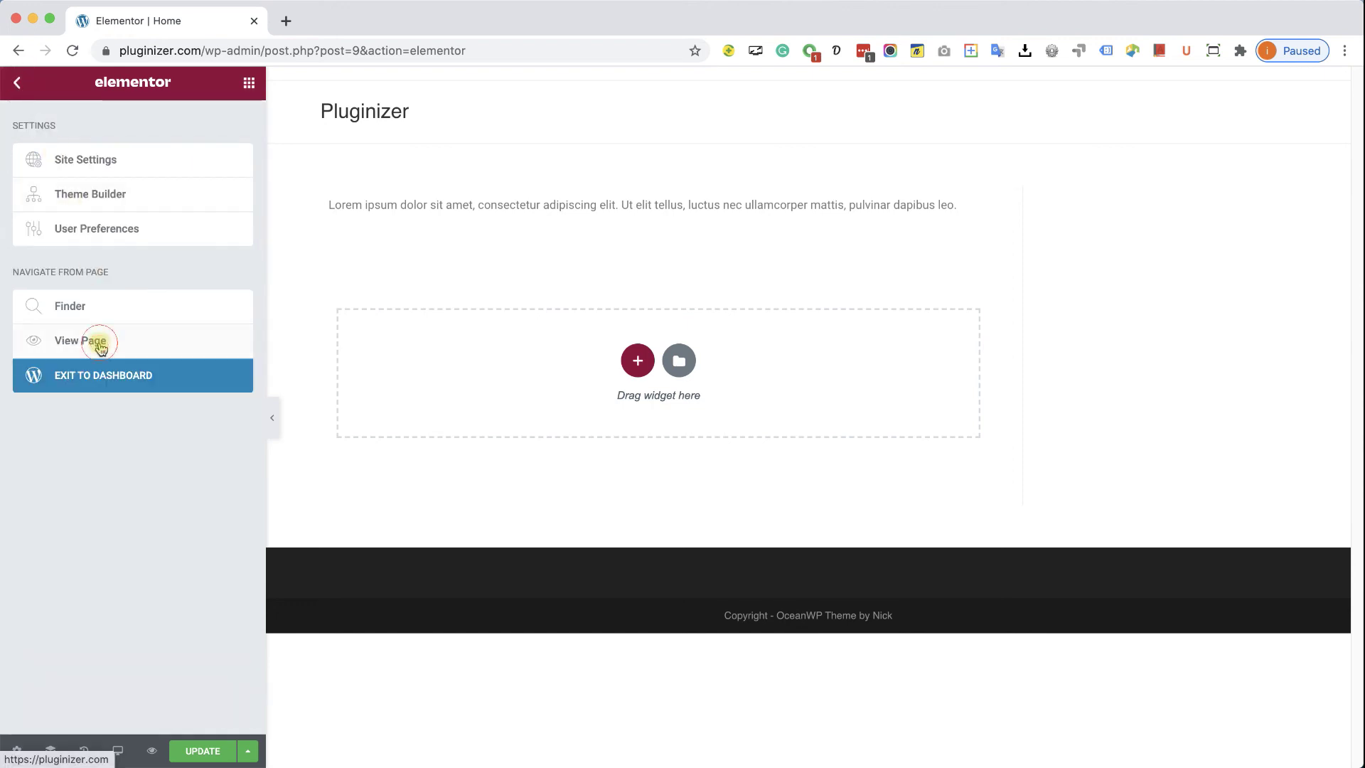